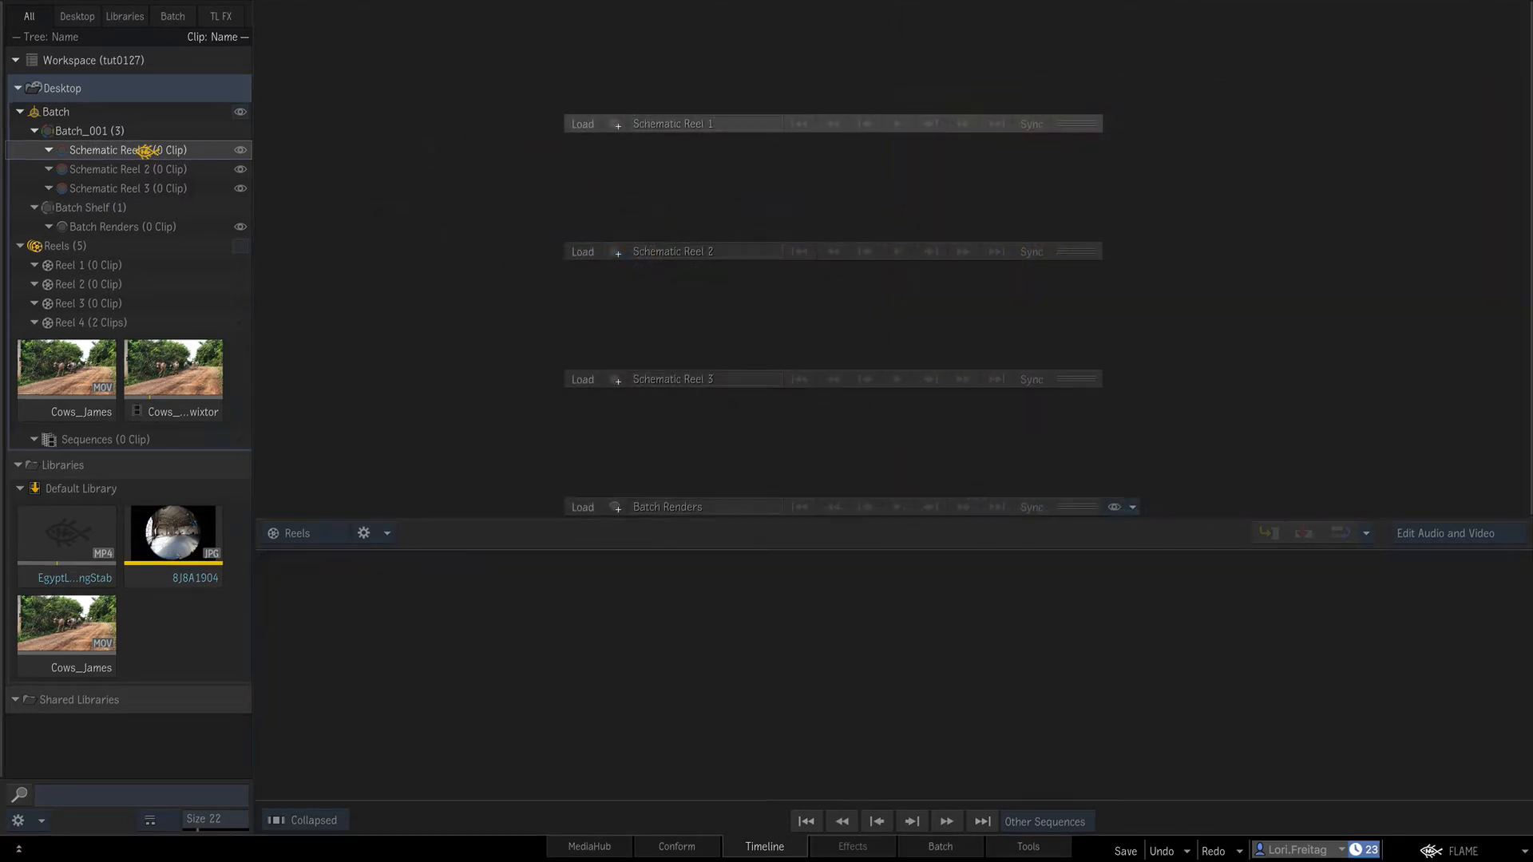
Import the 8J8A fisheye image sequence from the 8J8A1908 footage folder into Schematic Reel 1.
{"action": "right_click", "coordinate": [149, 158]}
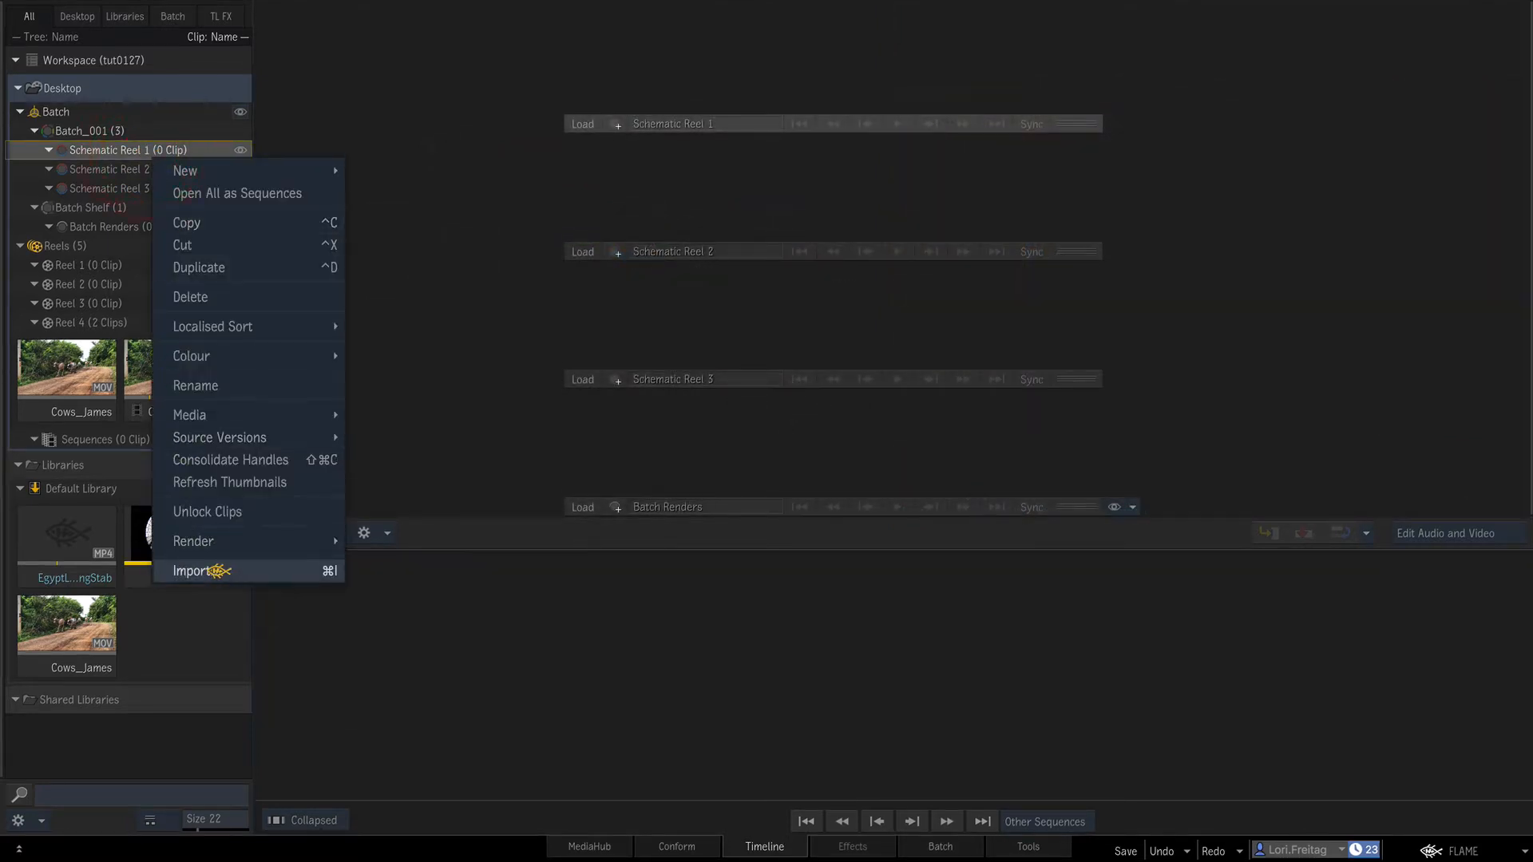
{"action": "left_click", "coordinate": [217, 570]}
{"action": "left_click", "coordinate": [587, 214]}
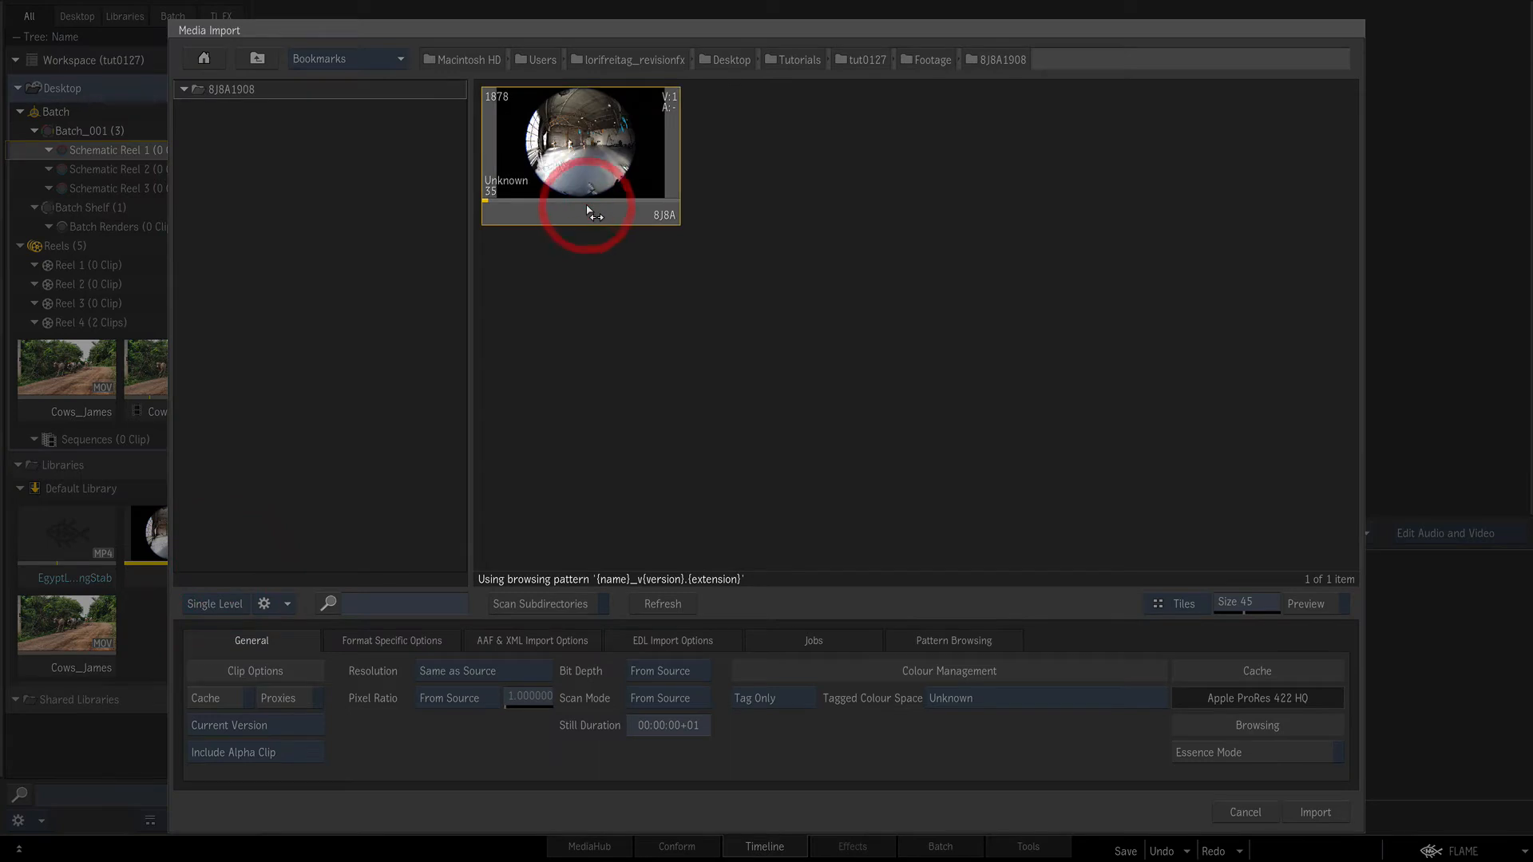
{"action": "left_click", "coordinate": [1319, 808]}
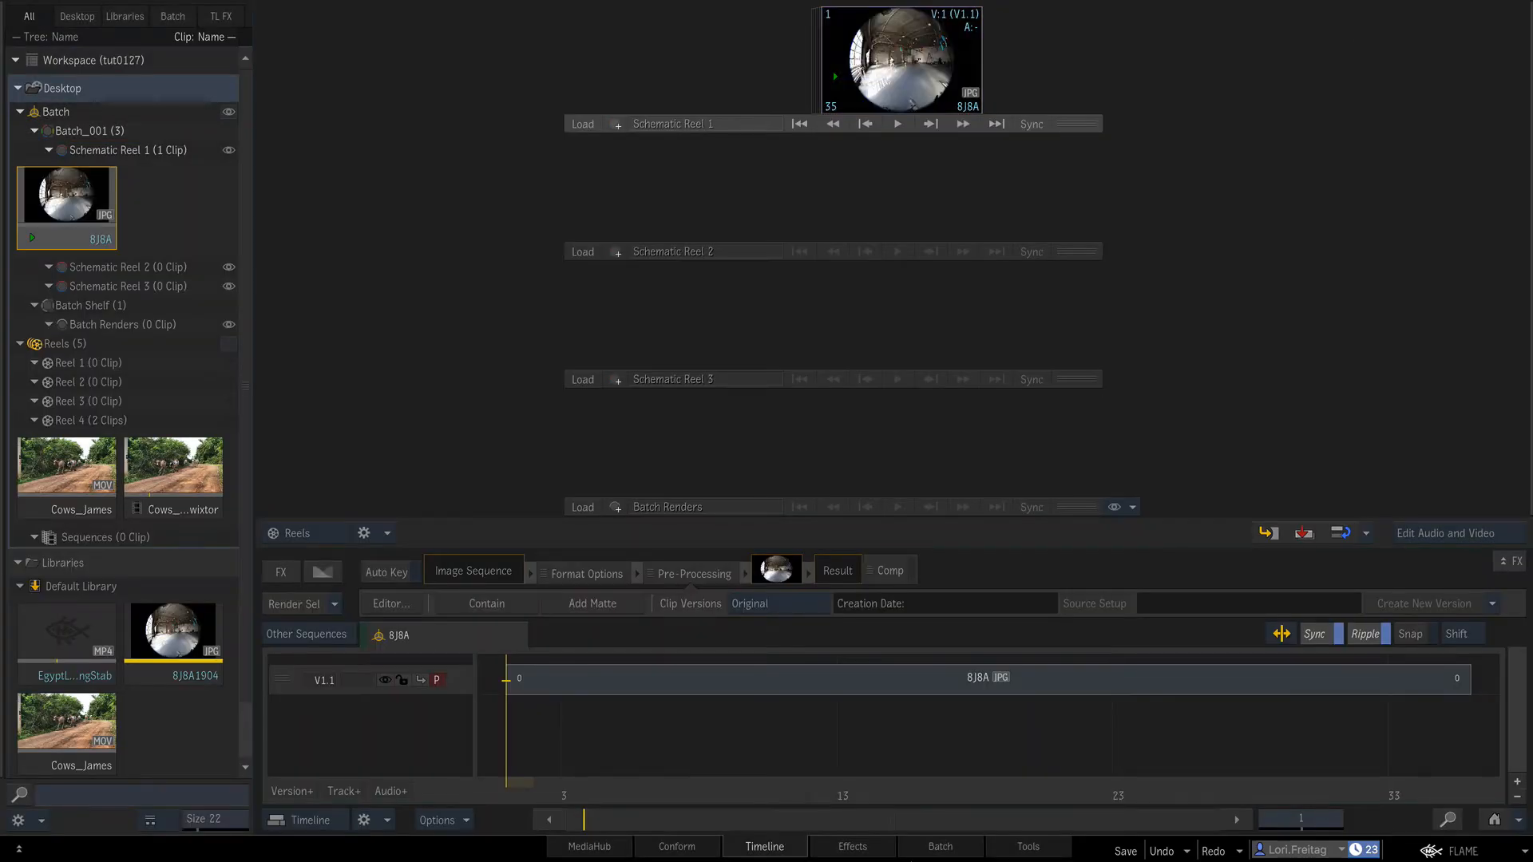
Open the Batch schematic, shift the 8J8A clip node aside, and set the viewport layout to 2-Up.
{"action": "left_click", "coordinate": [942, 844]}
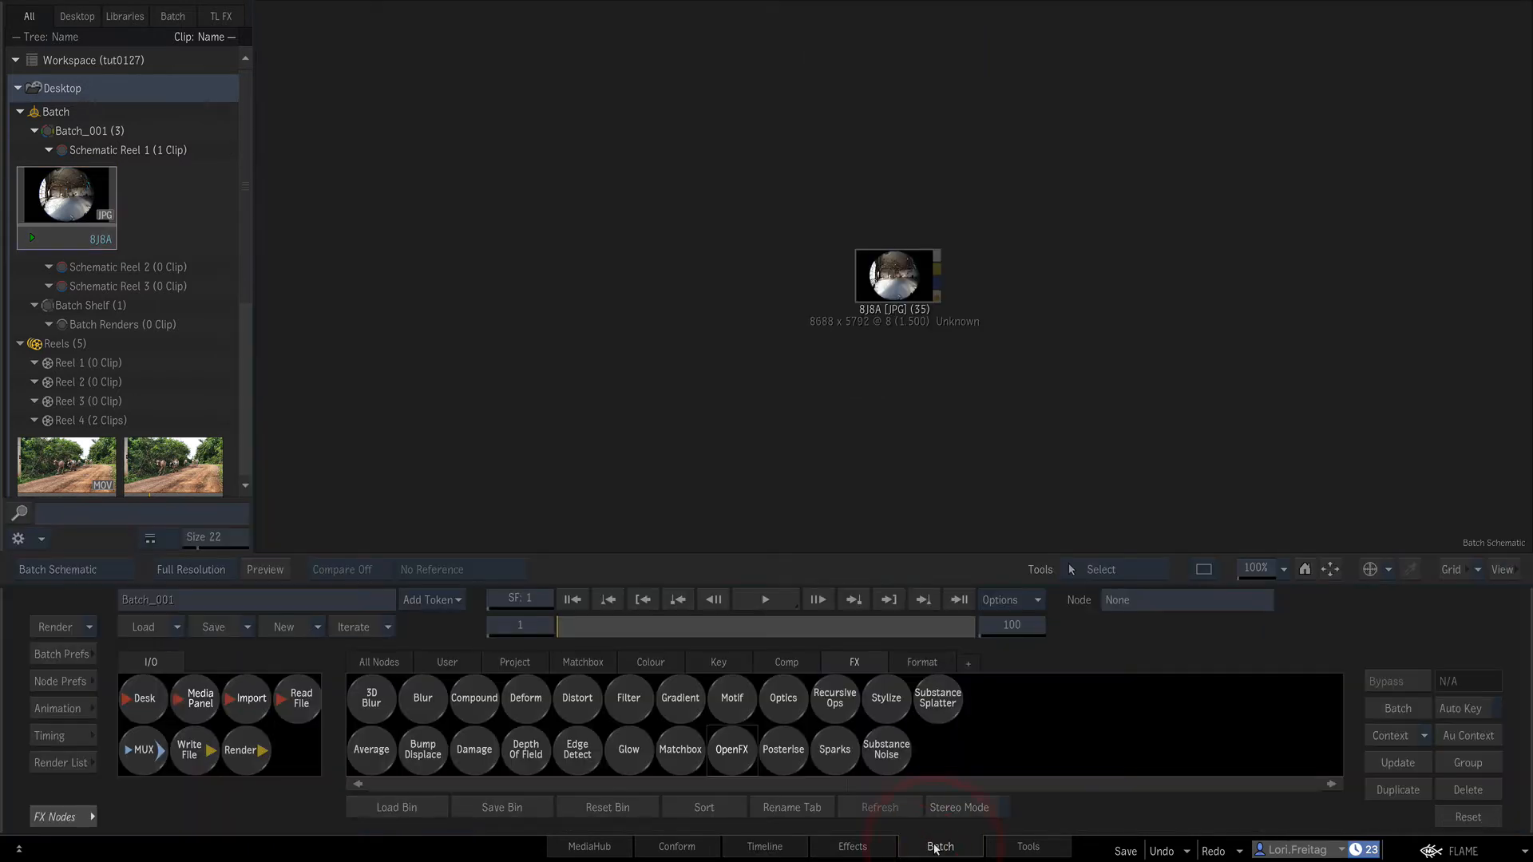
{"action": "left_click_drag", "start_coordinate": [897, 285], "coordinate": [776, 272]}
{"action": "left_click", "coordinate": [1204, 569]}
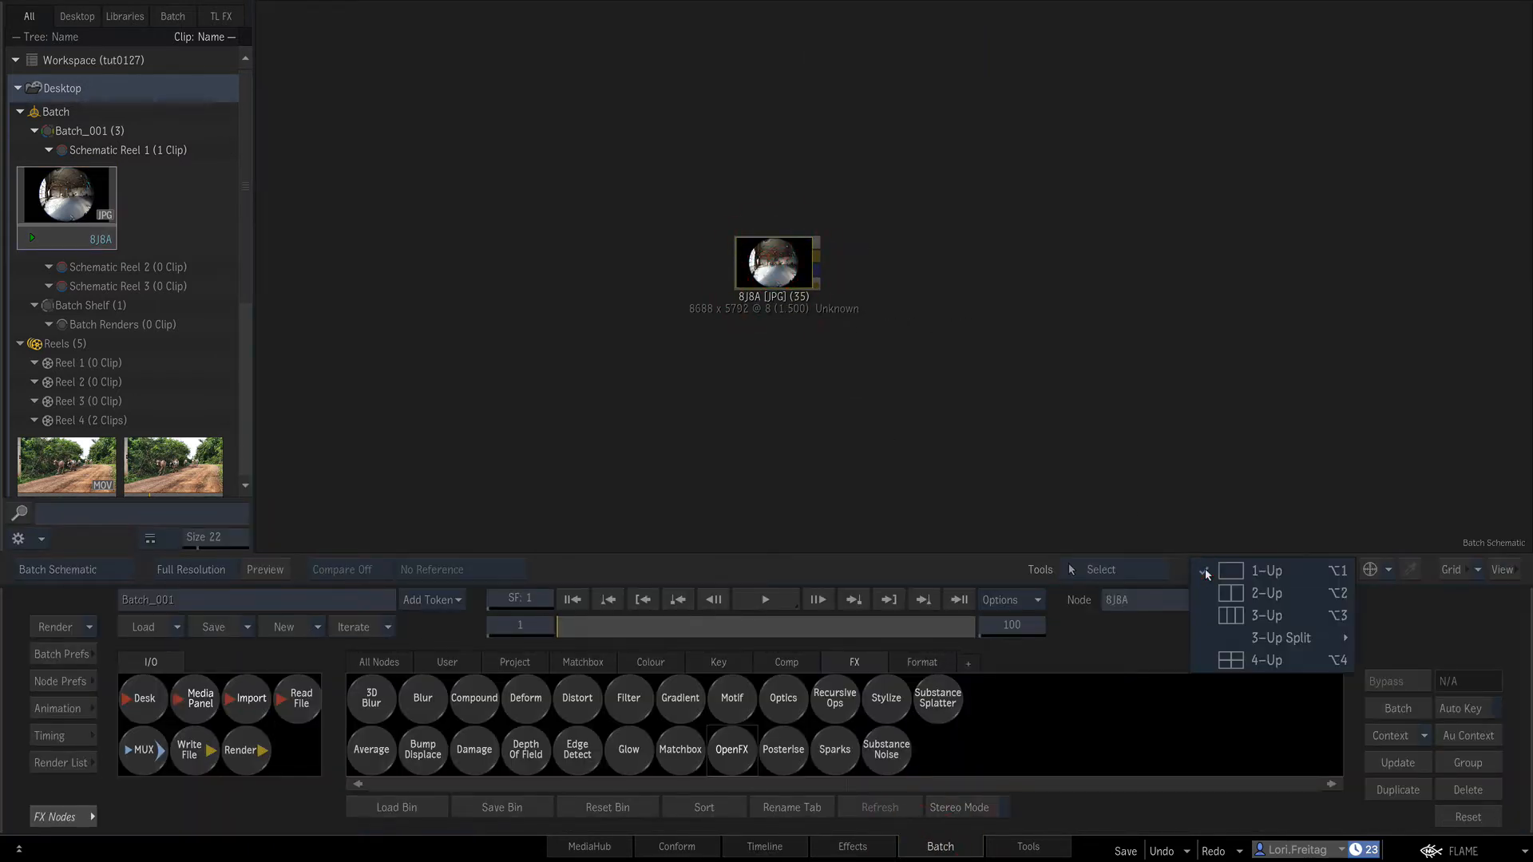
{"action": "left_click", "coordinate": [1266, 594]}
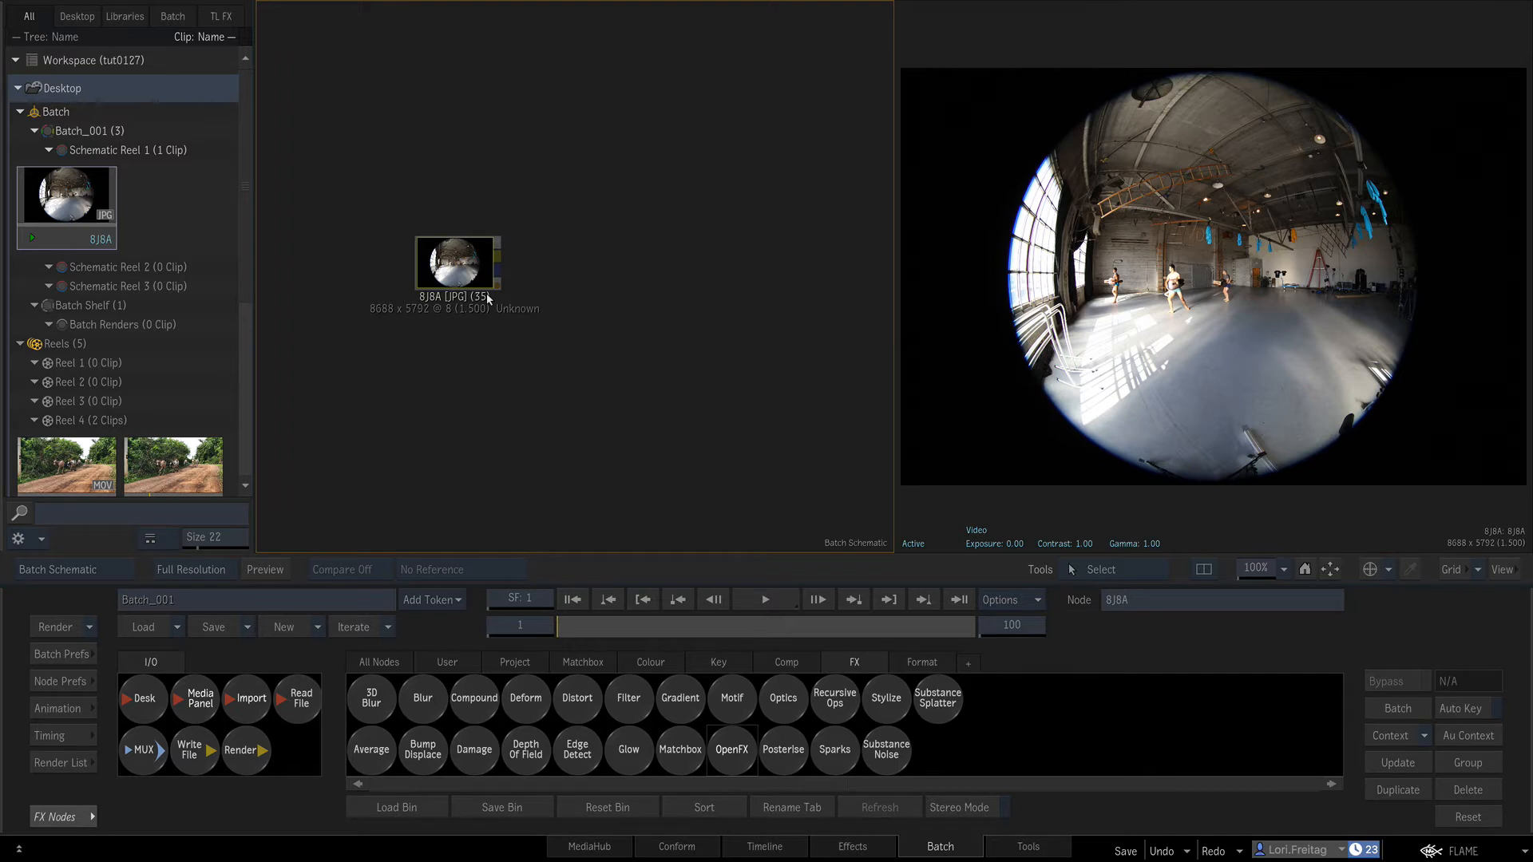
Add an OpenFX node beside the 8J8A clip and load the REVision Effects RELensSuperfish plugin into it.
{"action": "left_click", "coordinate": [730, 753]}
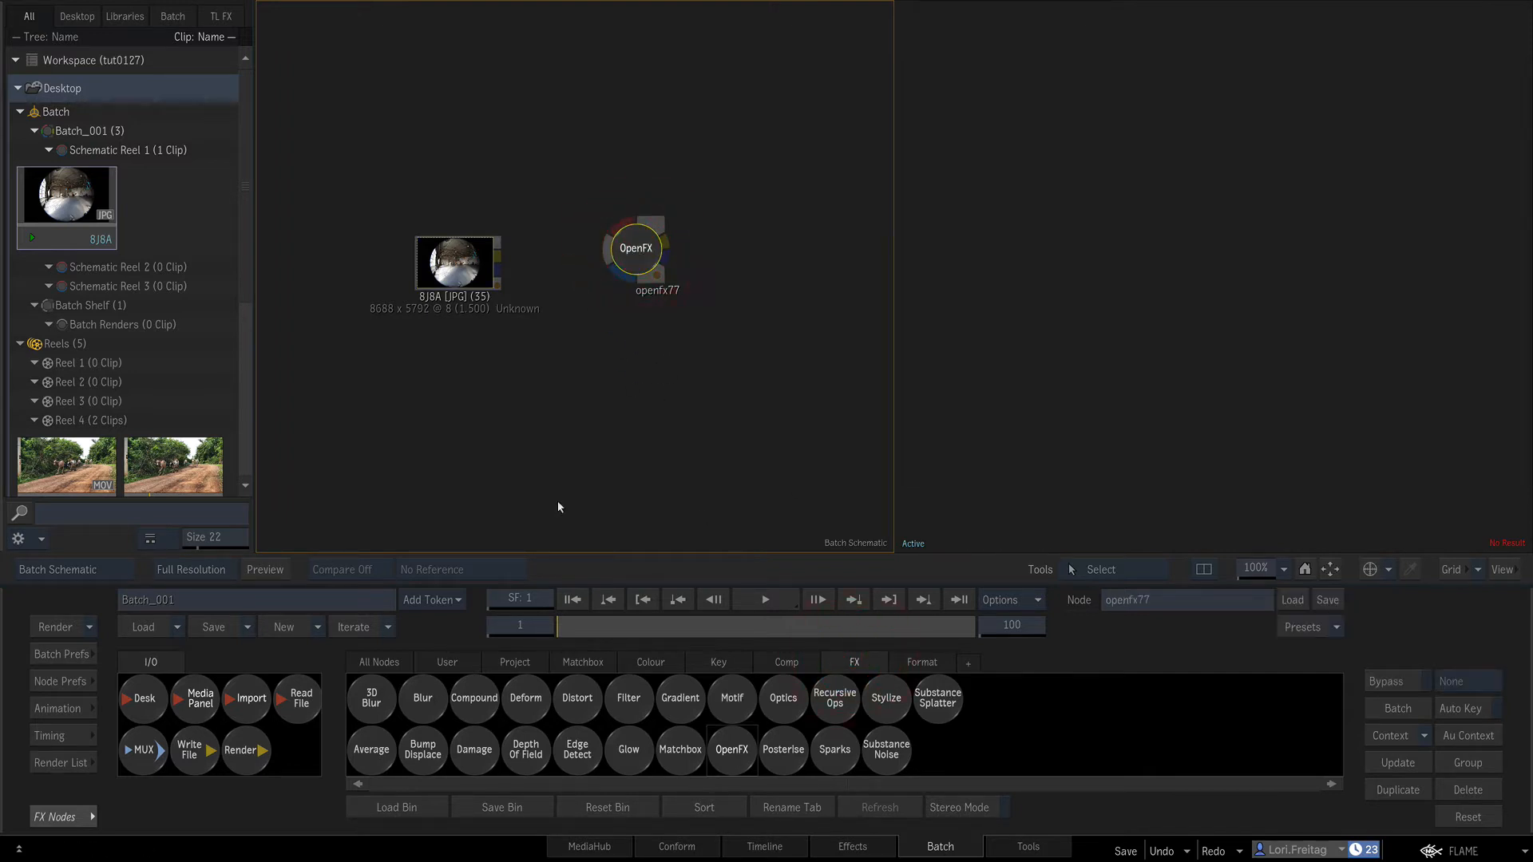
{"action": "double_click", "coordinate": [611, 252]}
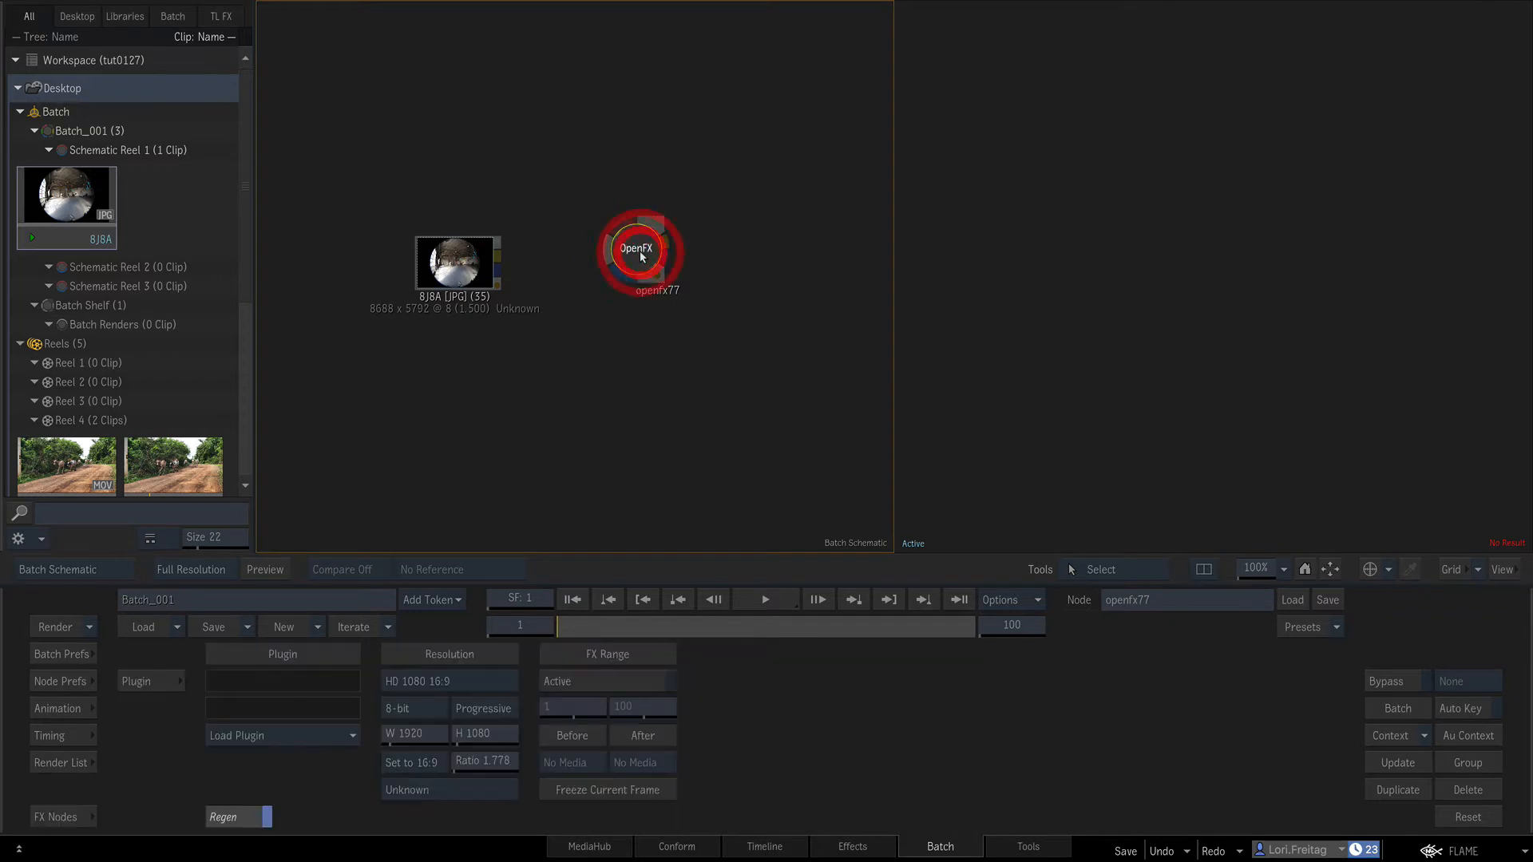
{"action": "left_click", "coordinate": [290, 734]}
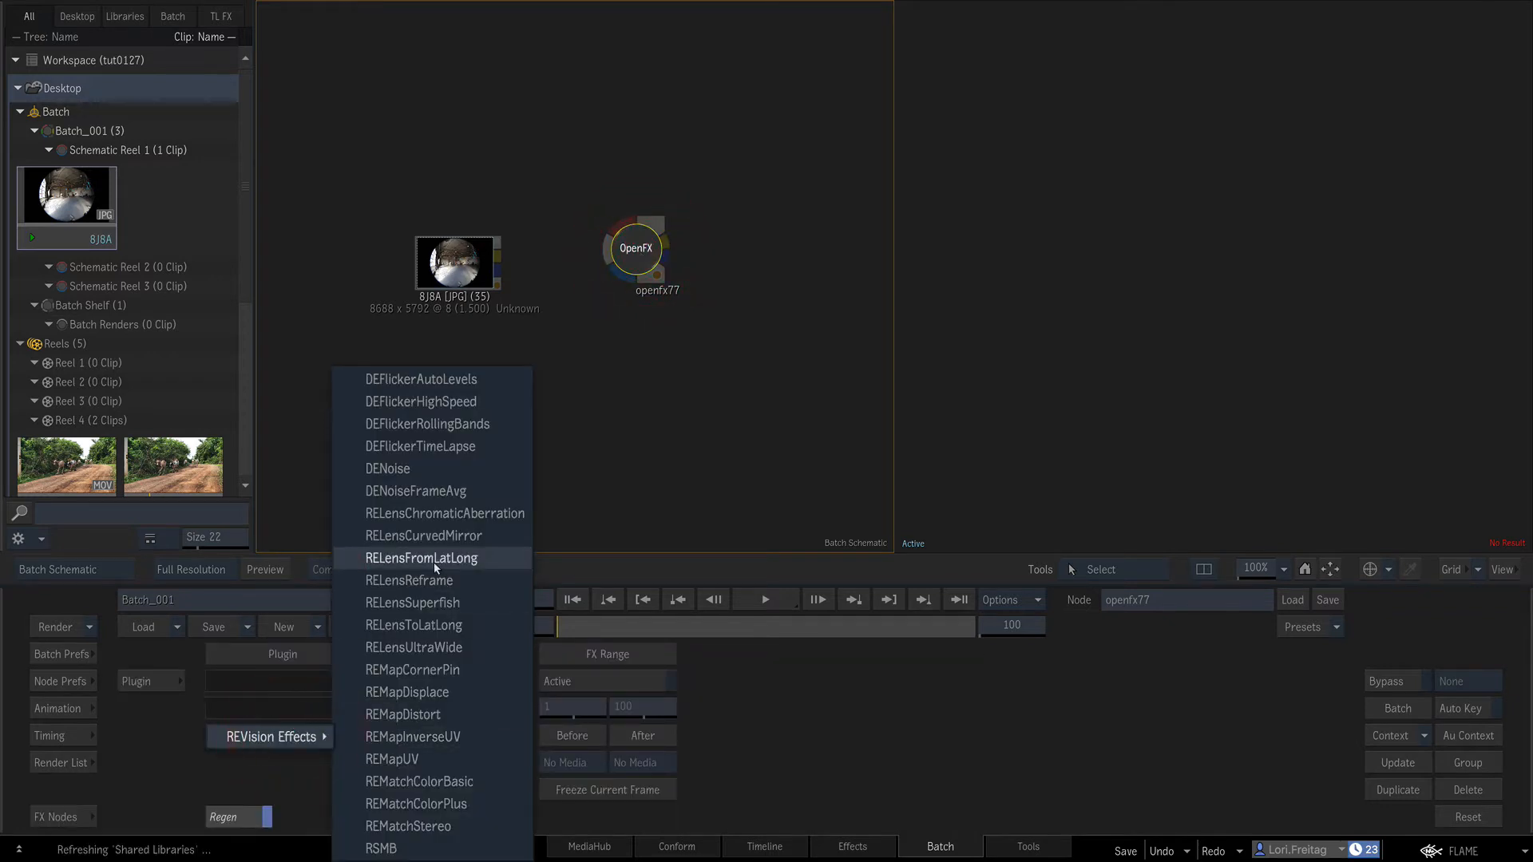
{"action": "left_click", "coordinate": [431, 603]}
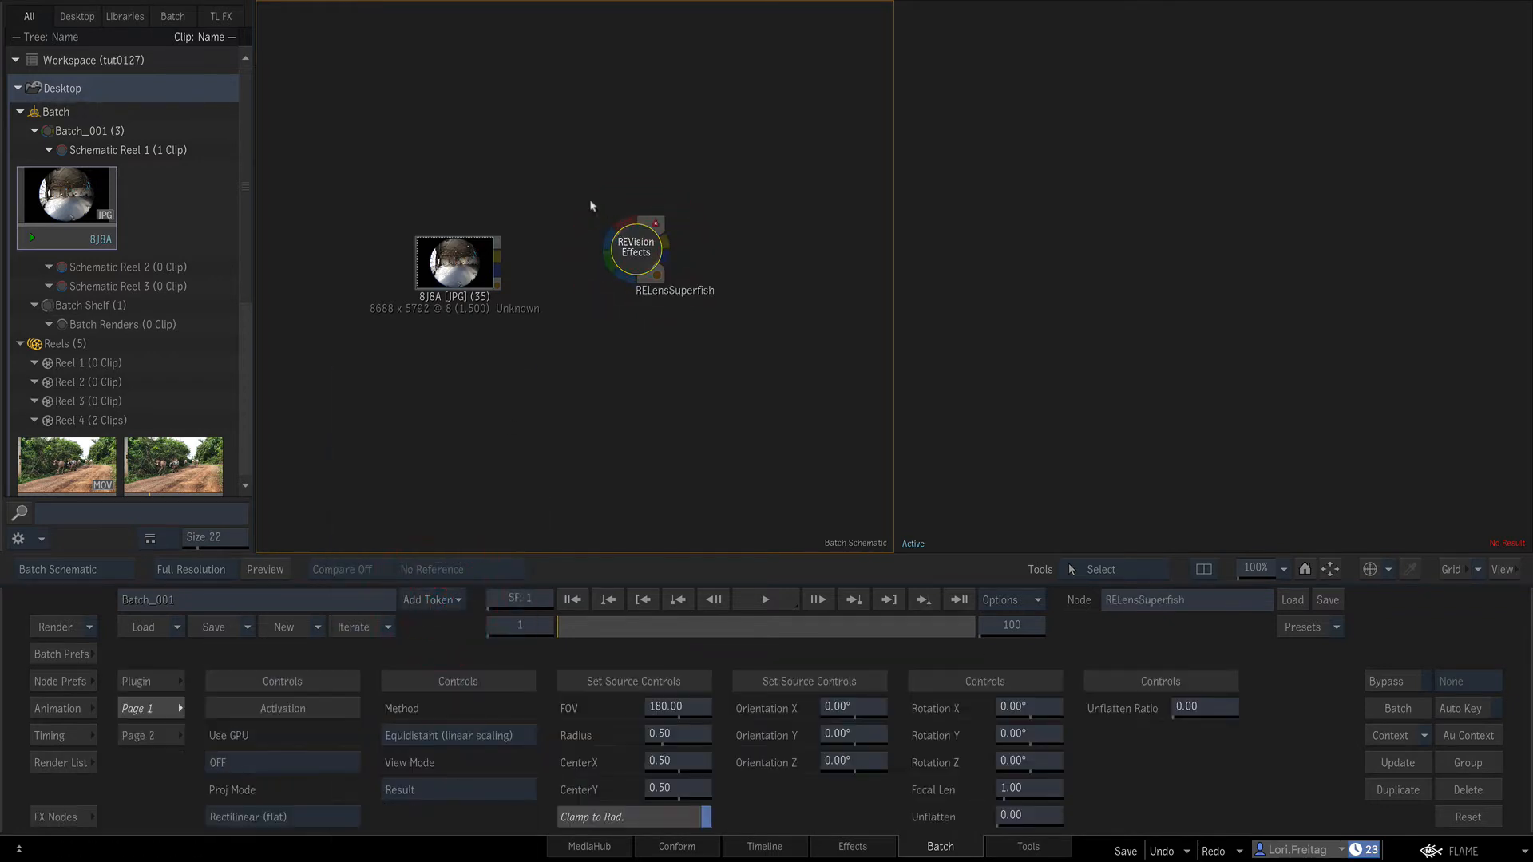
Check the RELensSuperfish node's inputs and connect the 8J8A clip's output to its Back (GetColorSrc) input.
{"action": "left_click", "coordinate": [613, 189]}
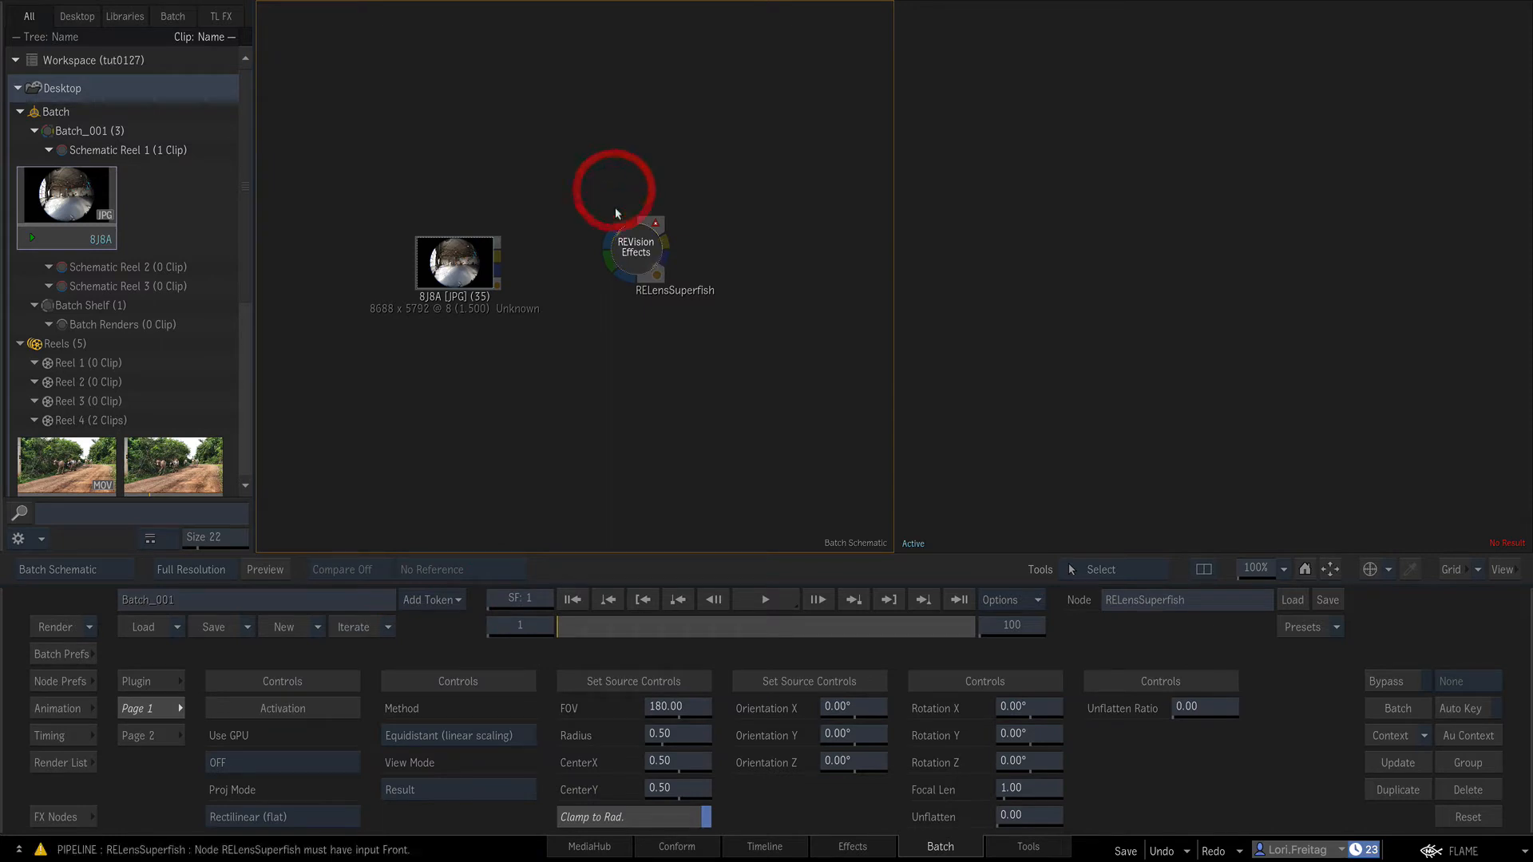
{"action": "left_click", "coordinate": [622, 226]}
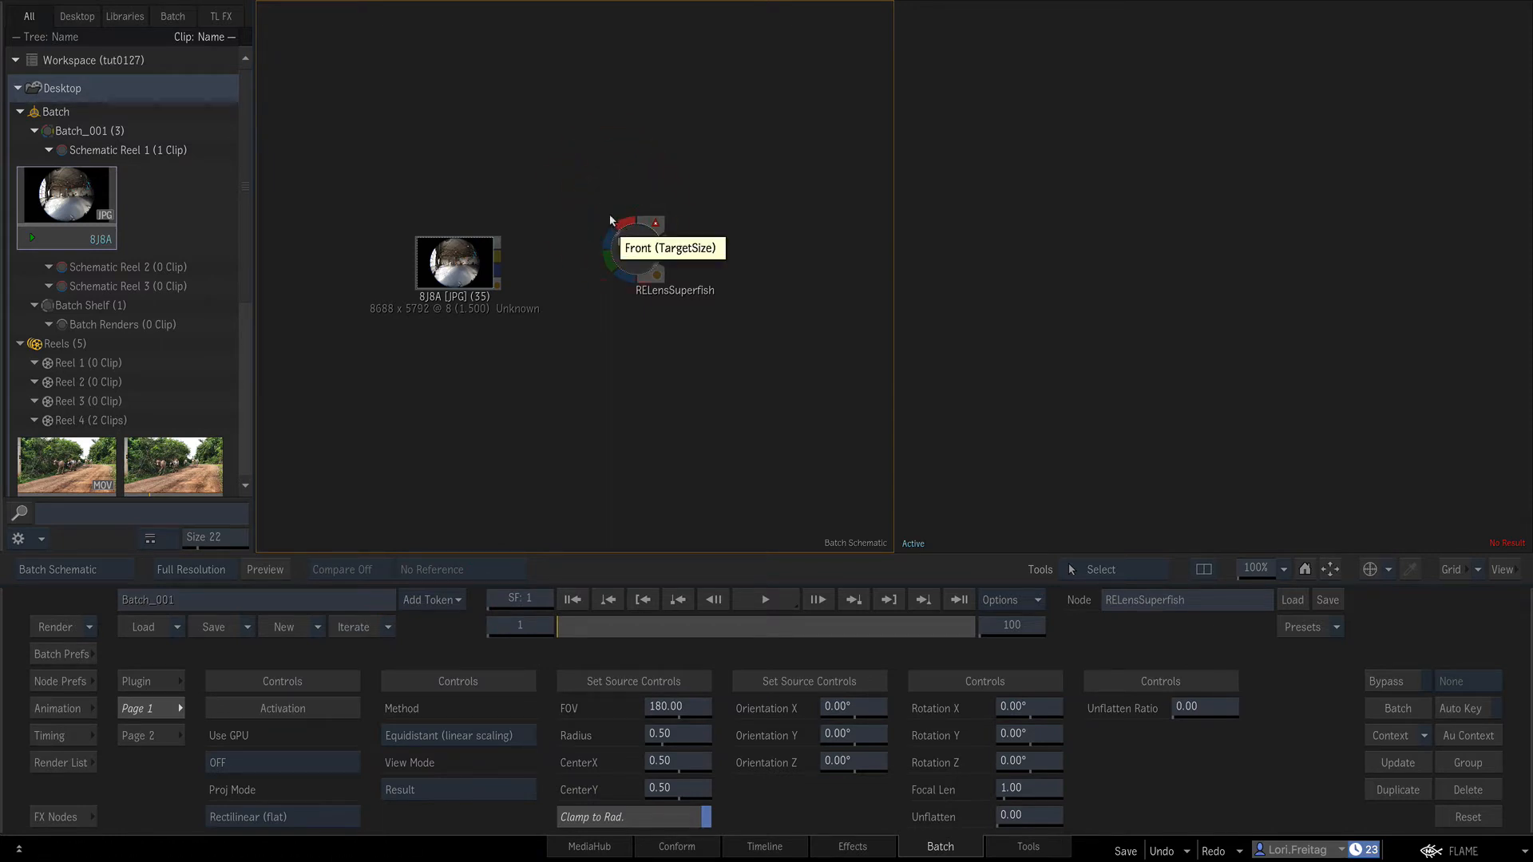
{"action": "left_click", "coordinate": [606, 237]}
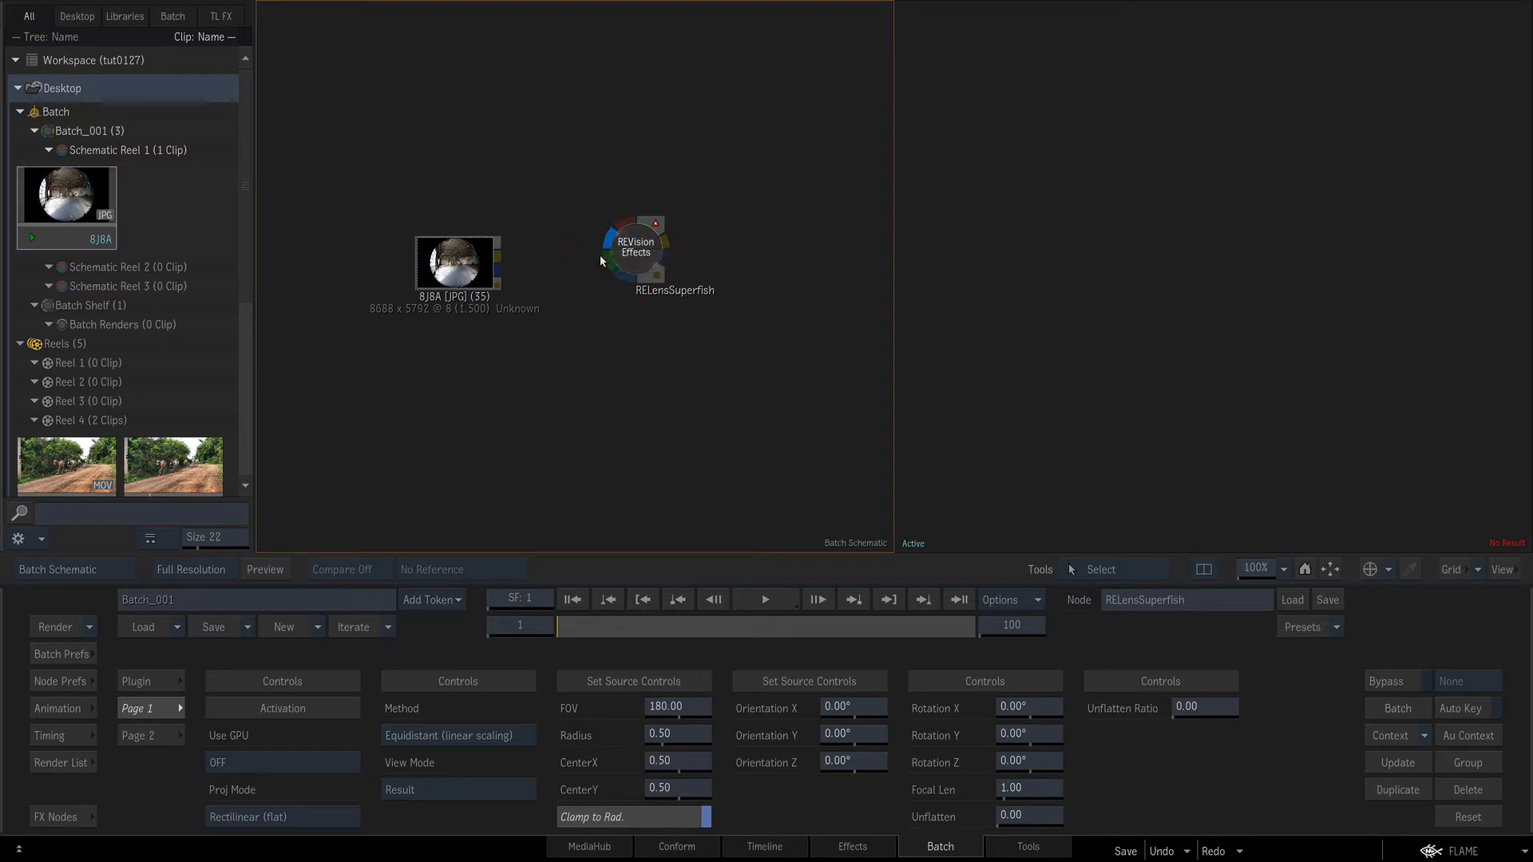
{"action": "left_click", "coordinate": [606, 254]}
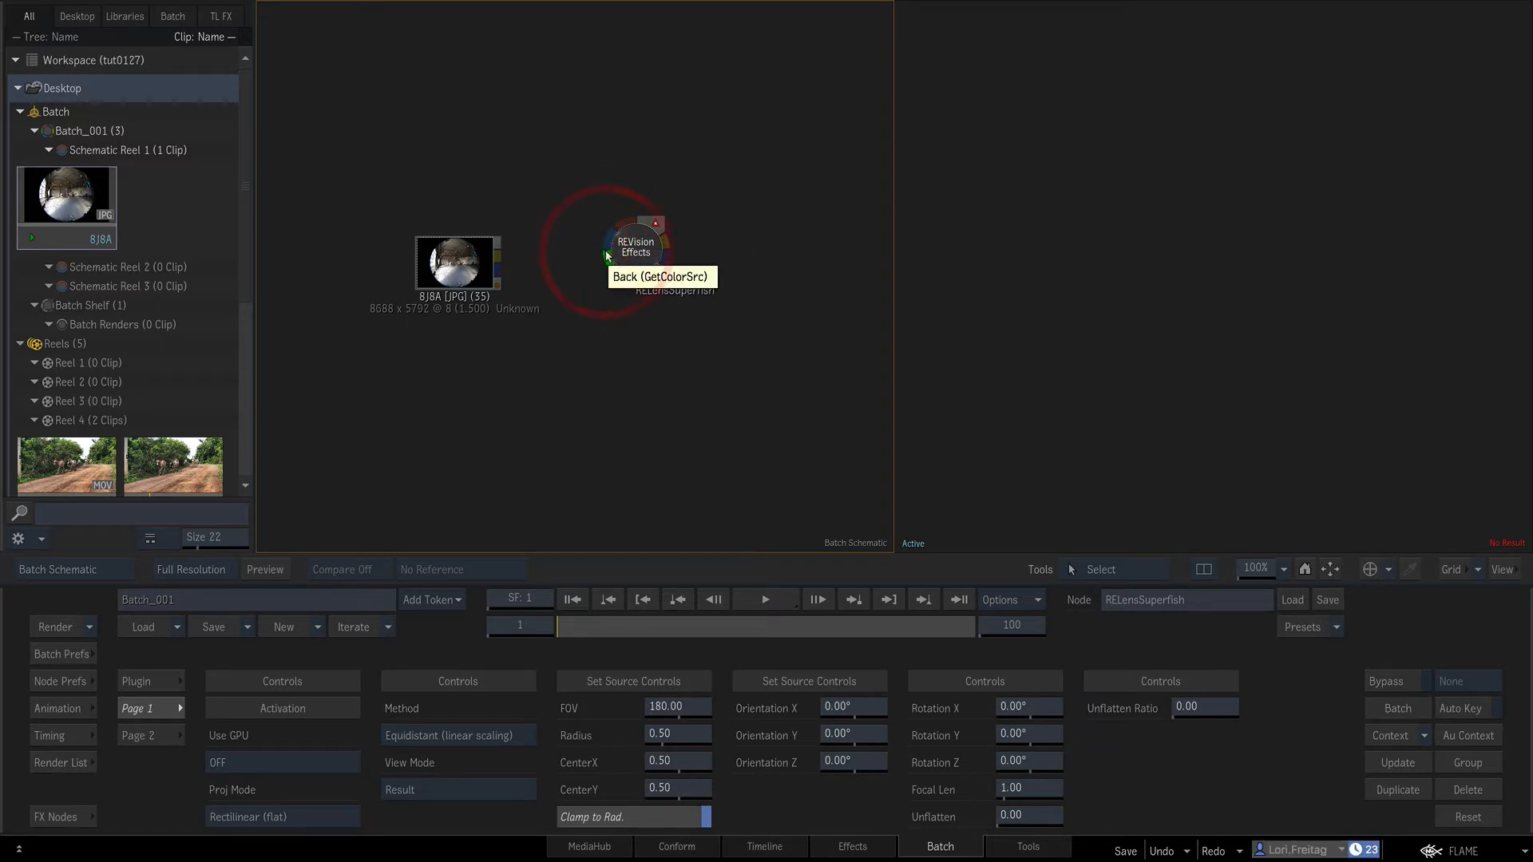
{"action": "left_click", "coordinate": [605, 254]}
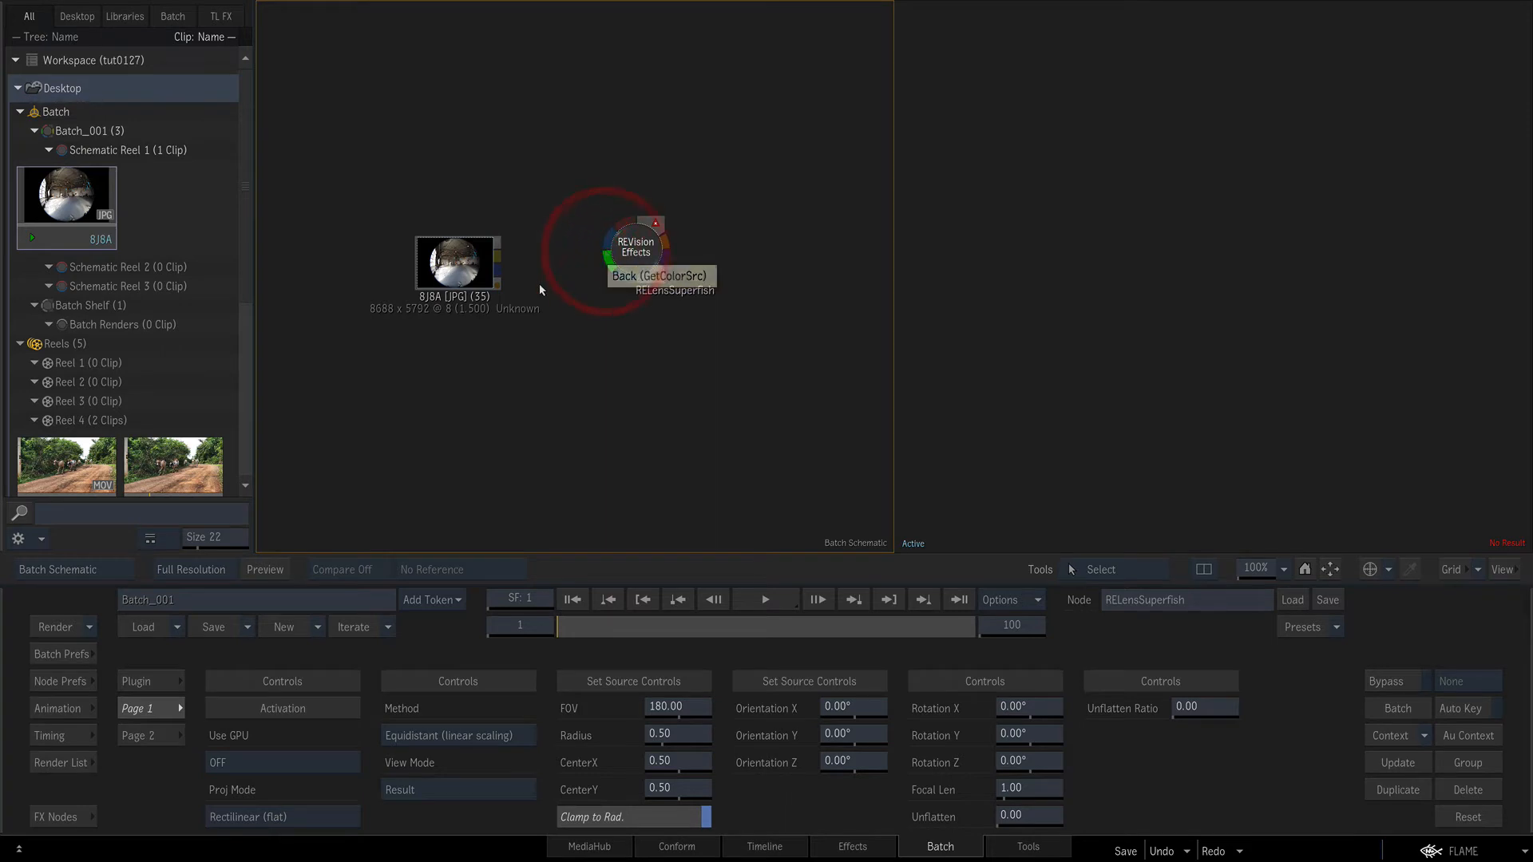
{"action": "left_click_drag", "start_coordinate": [496, 255], "coordinate": [609, 262]}
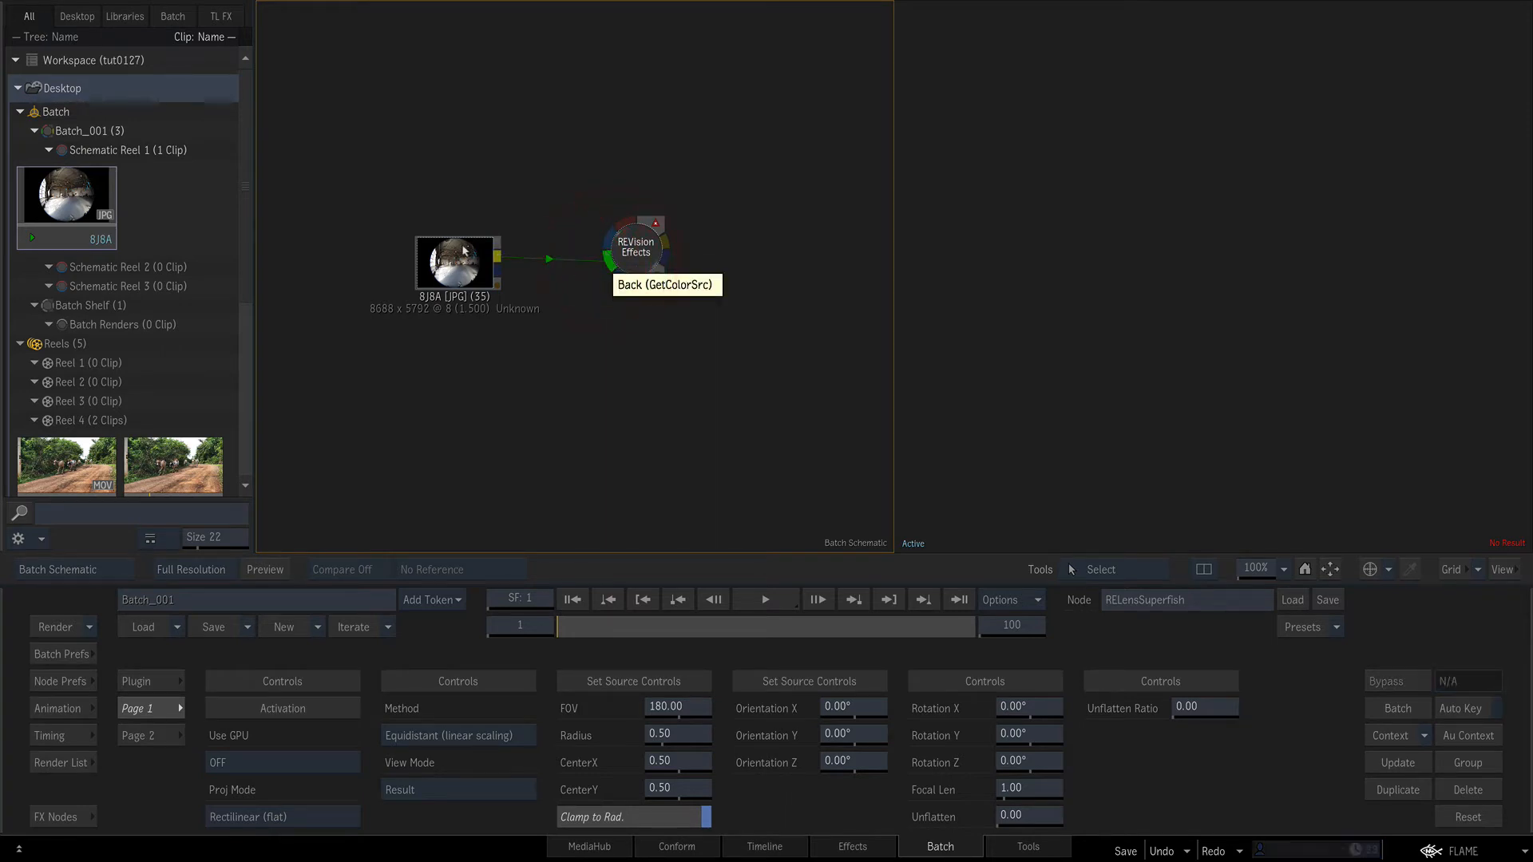
Lower the 8J8A clip node to make room, then add a Colour Source node connected to RELensSuperfish's Front (TargetSize) input.
{"action": "left_click_drag", "start_coordinate": [464, 249], "coordinate": [463, 268]}
{"action": "left_click", "coordinate": [462, 278]}
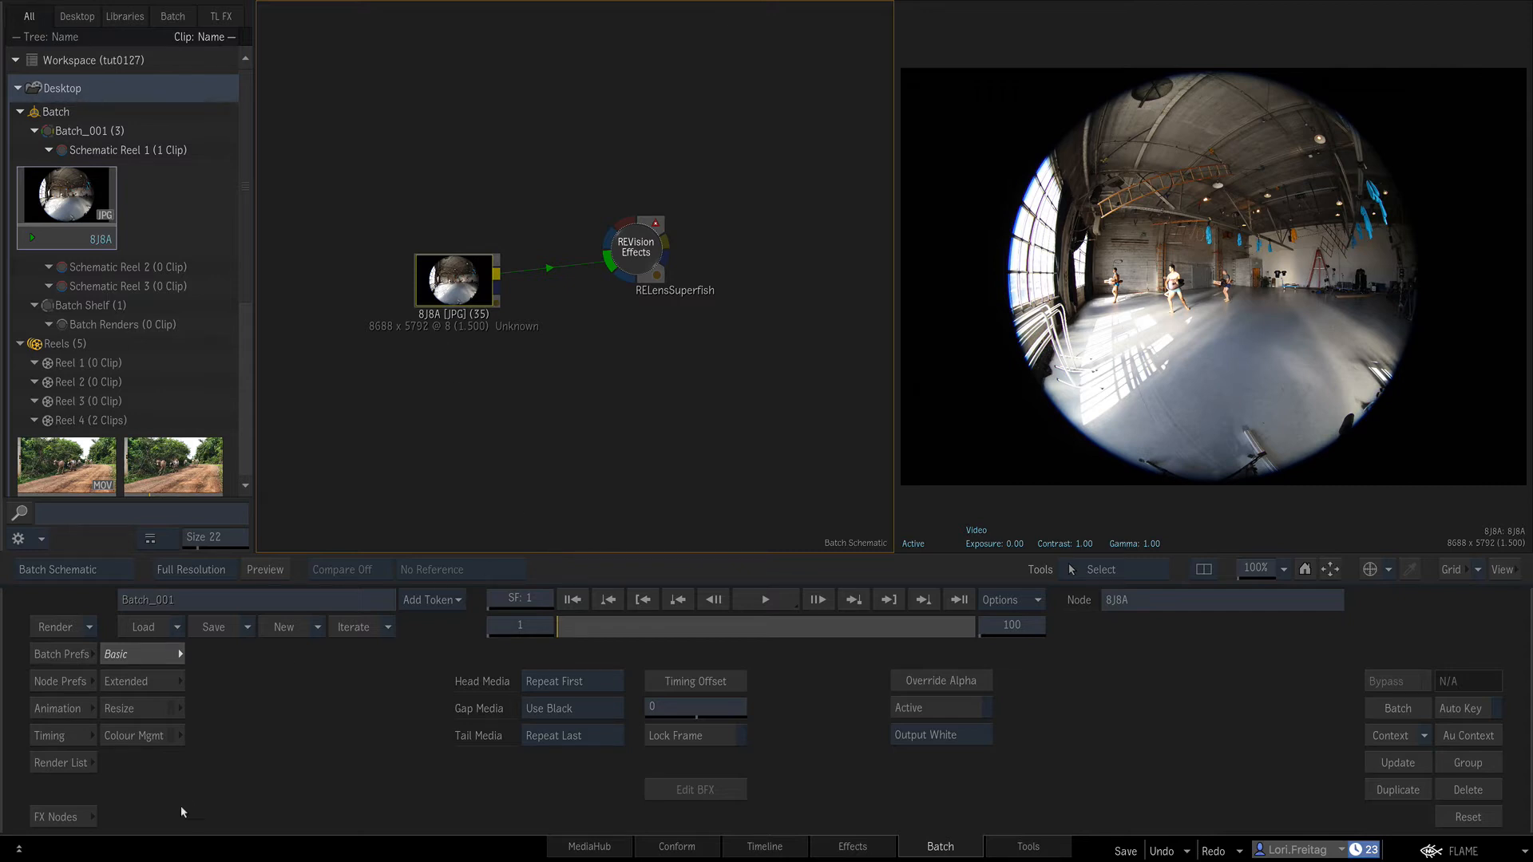
{"action": "left_click", "coordinate": [73, 814]}
{"action": "left_click", "coordinate": [647, 661]}
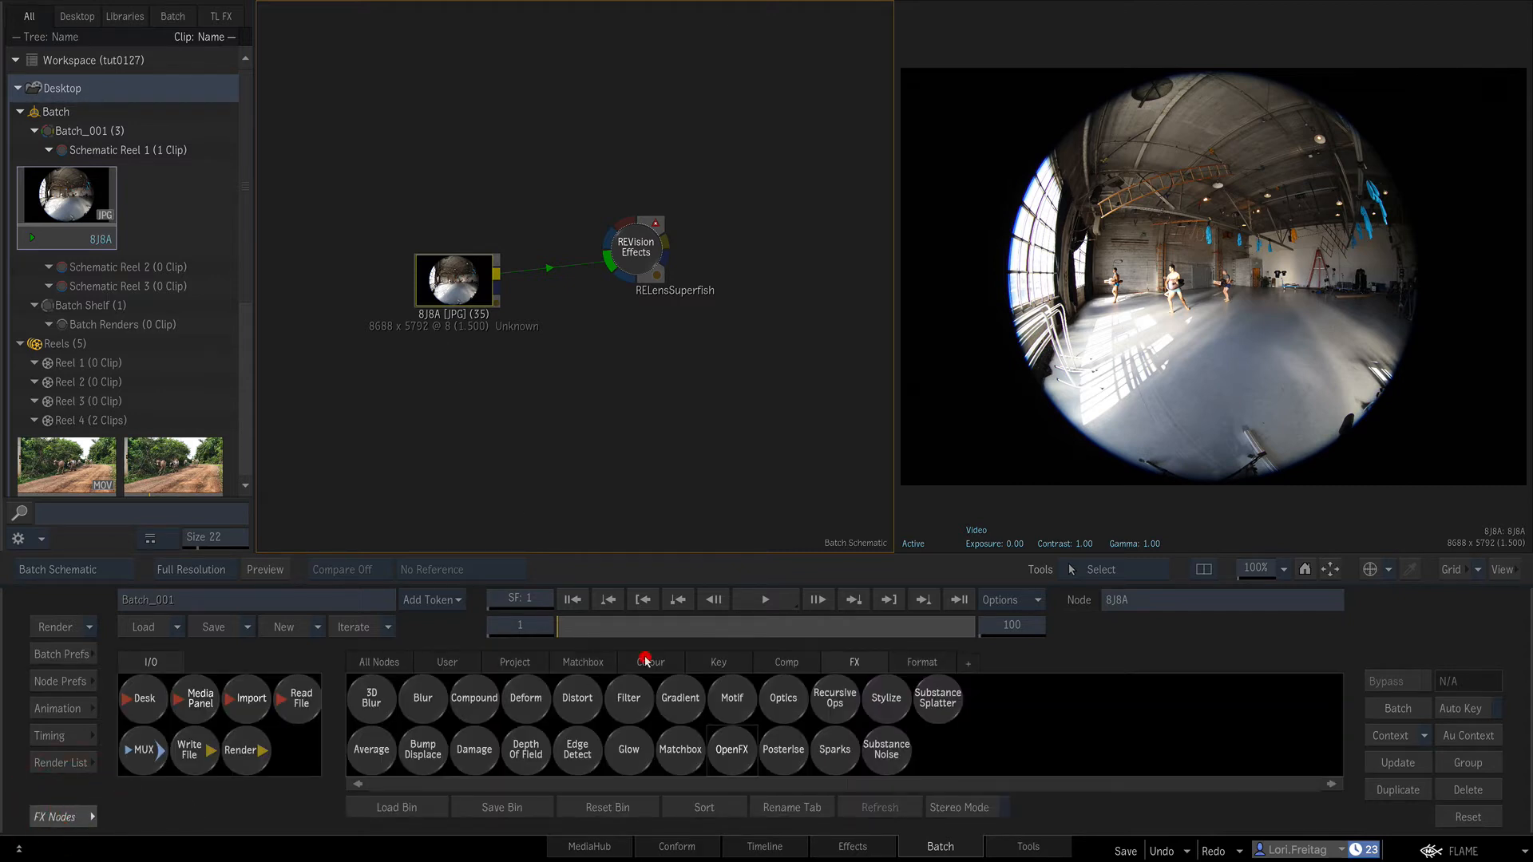
{"action": "left_click_drag", "start_coordinate": [475, 698], "coordinate": [626, 225]}
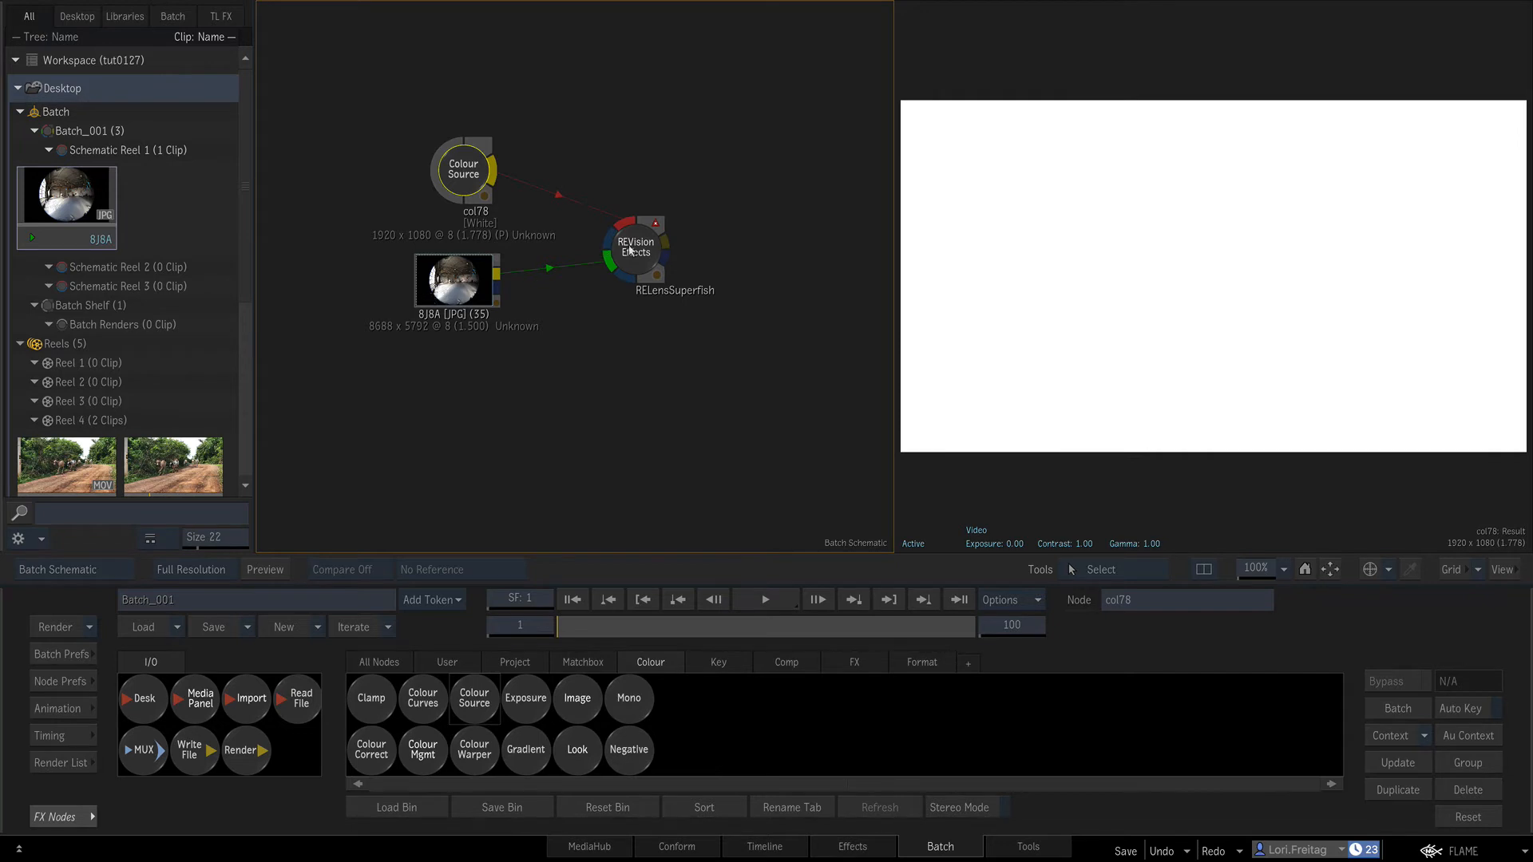
{"action": "left_click", "coordinate": [630, 251]}
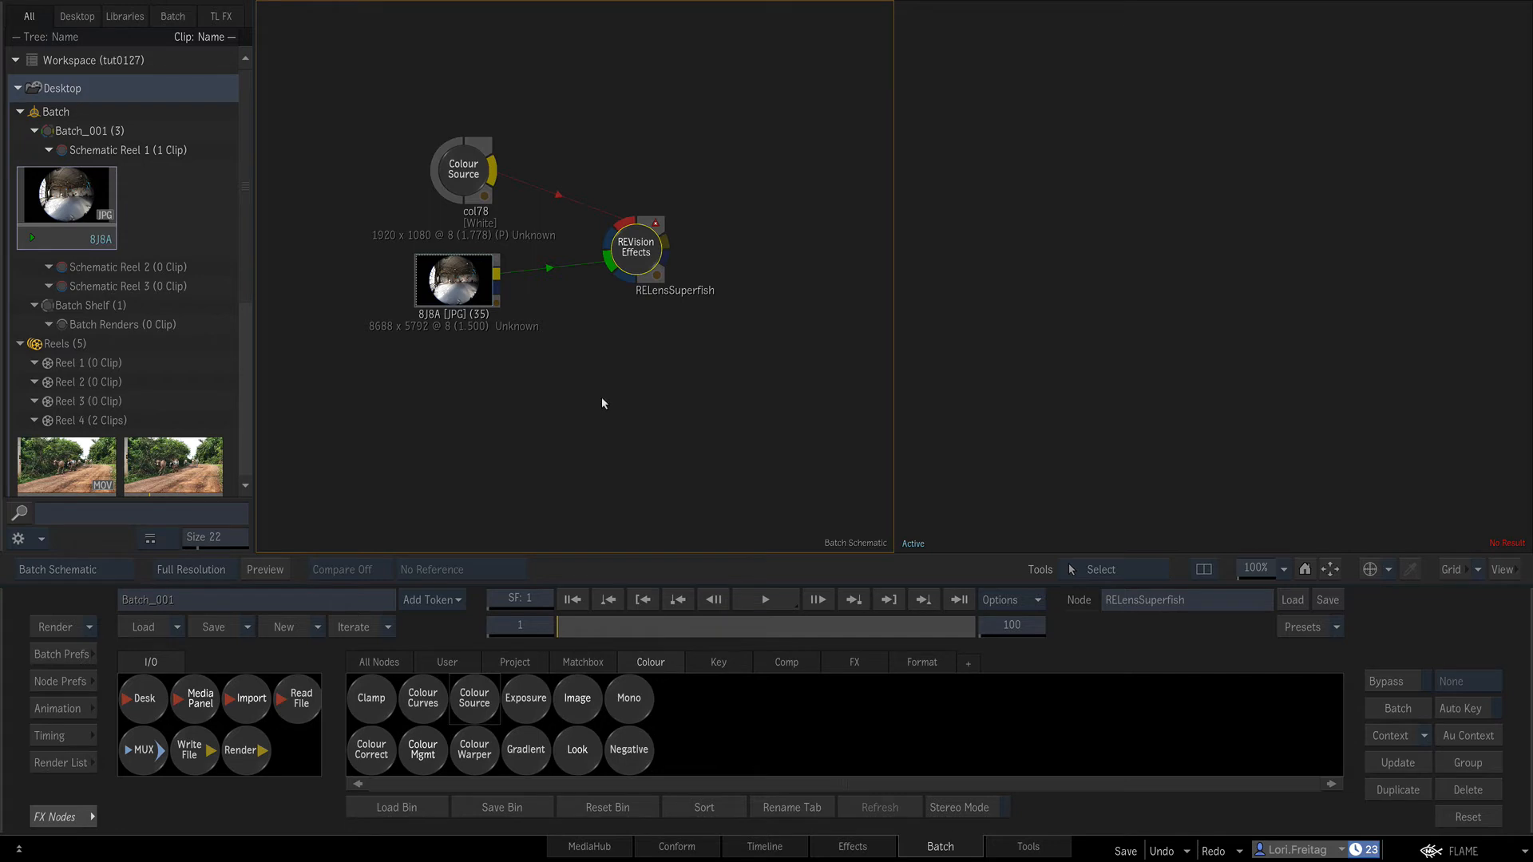
{"action": "double_click", "coordinate": [638, 254]}
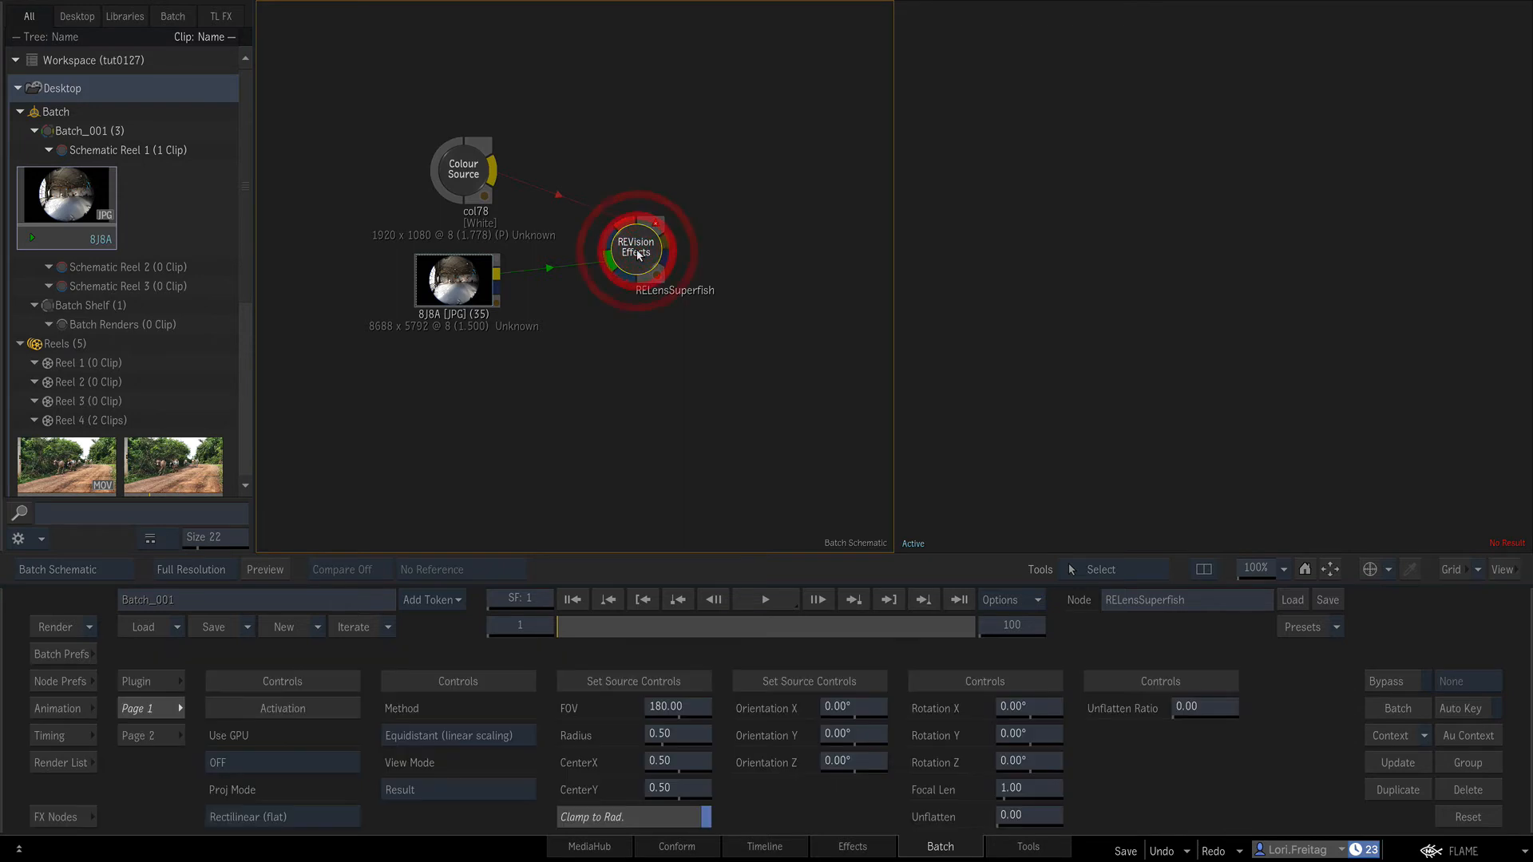
Switch the Colour Source node to Custom Resolution and set its width to 8688.
{"action": "left_click", "coordinate": [469, 177]}
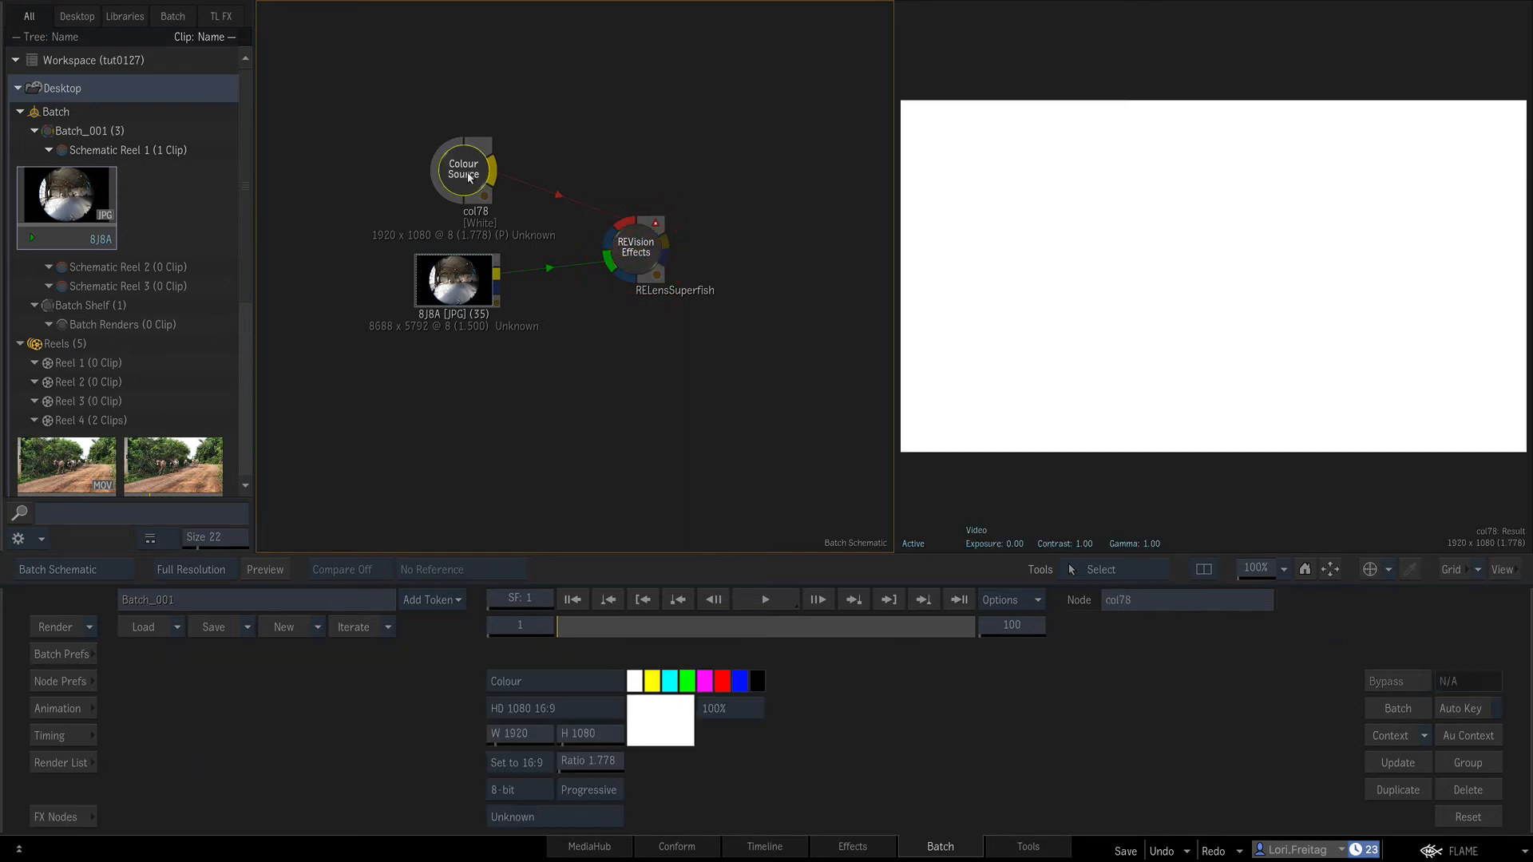
{"action": "left_click", "coordinate": [589, 707]}
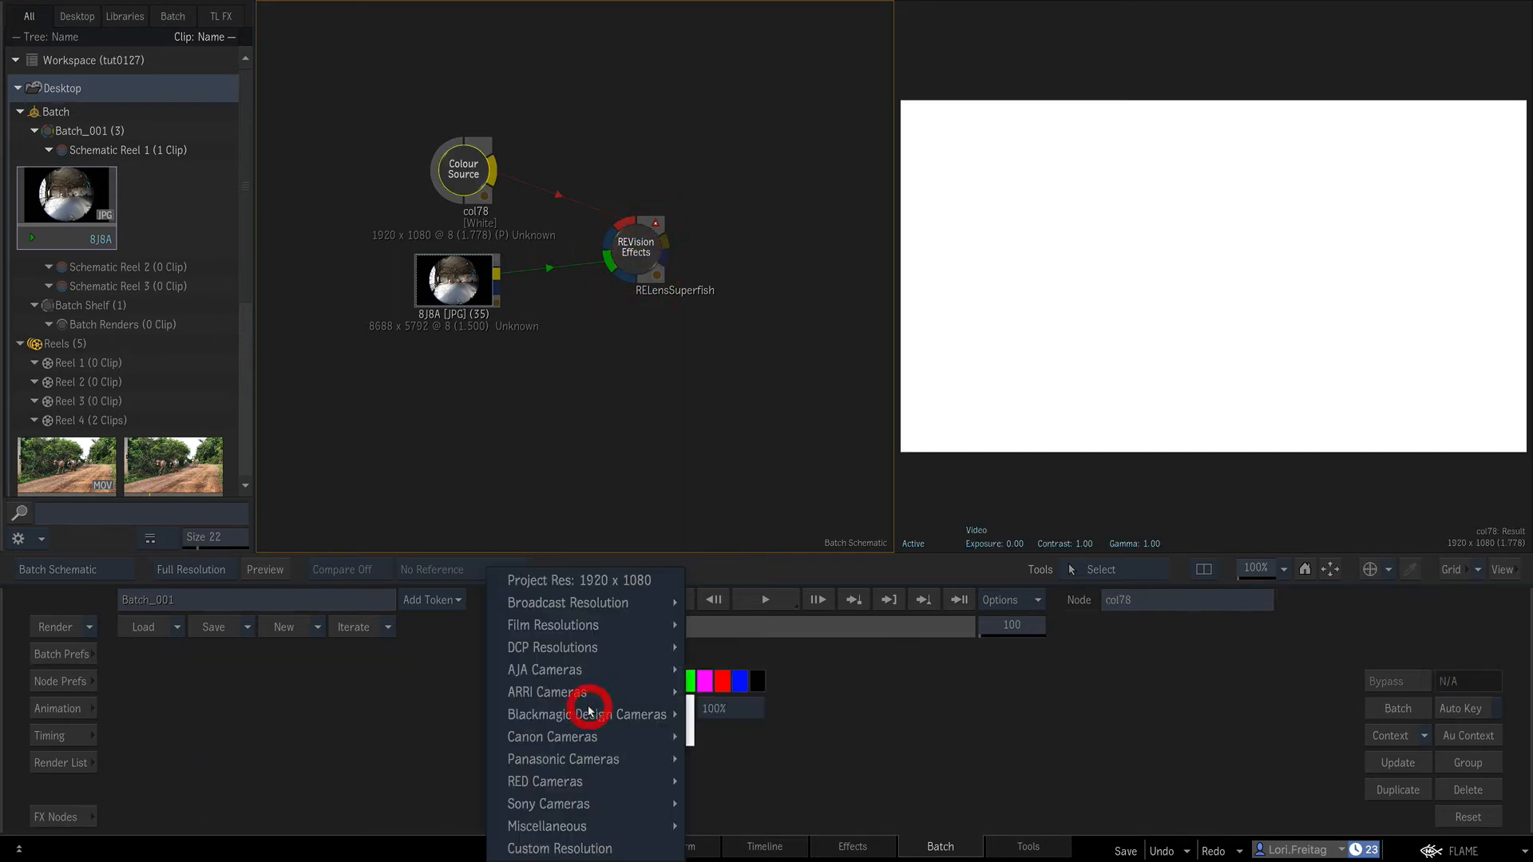
{"action": "left_click", "coordinate": [573, 850]}
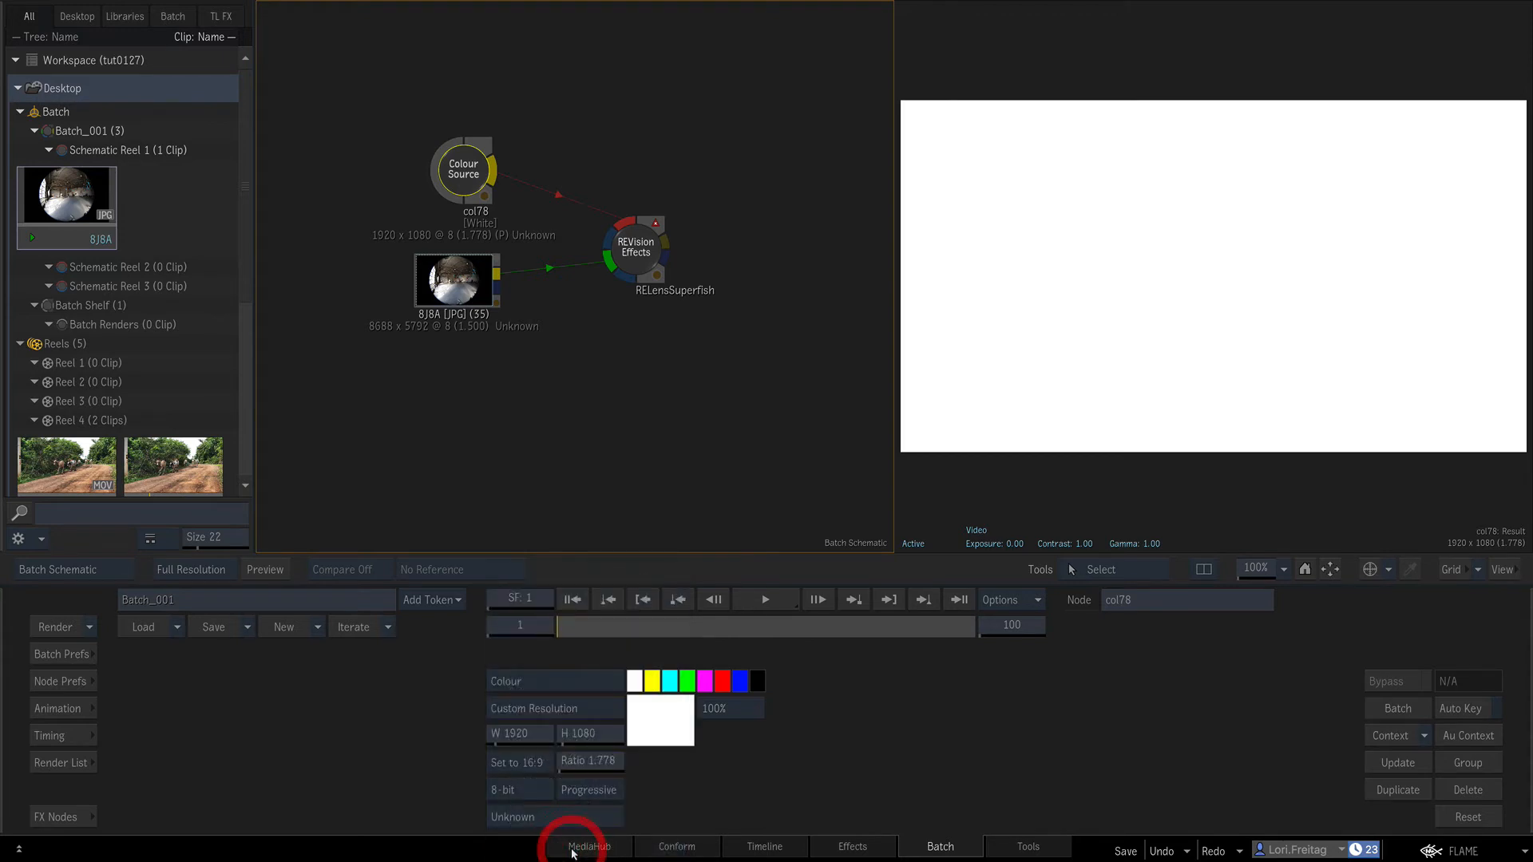
{"action": "left_click", "coordinate": [507, 736]}
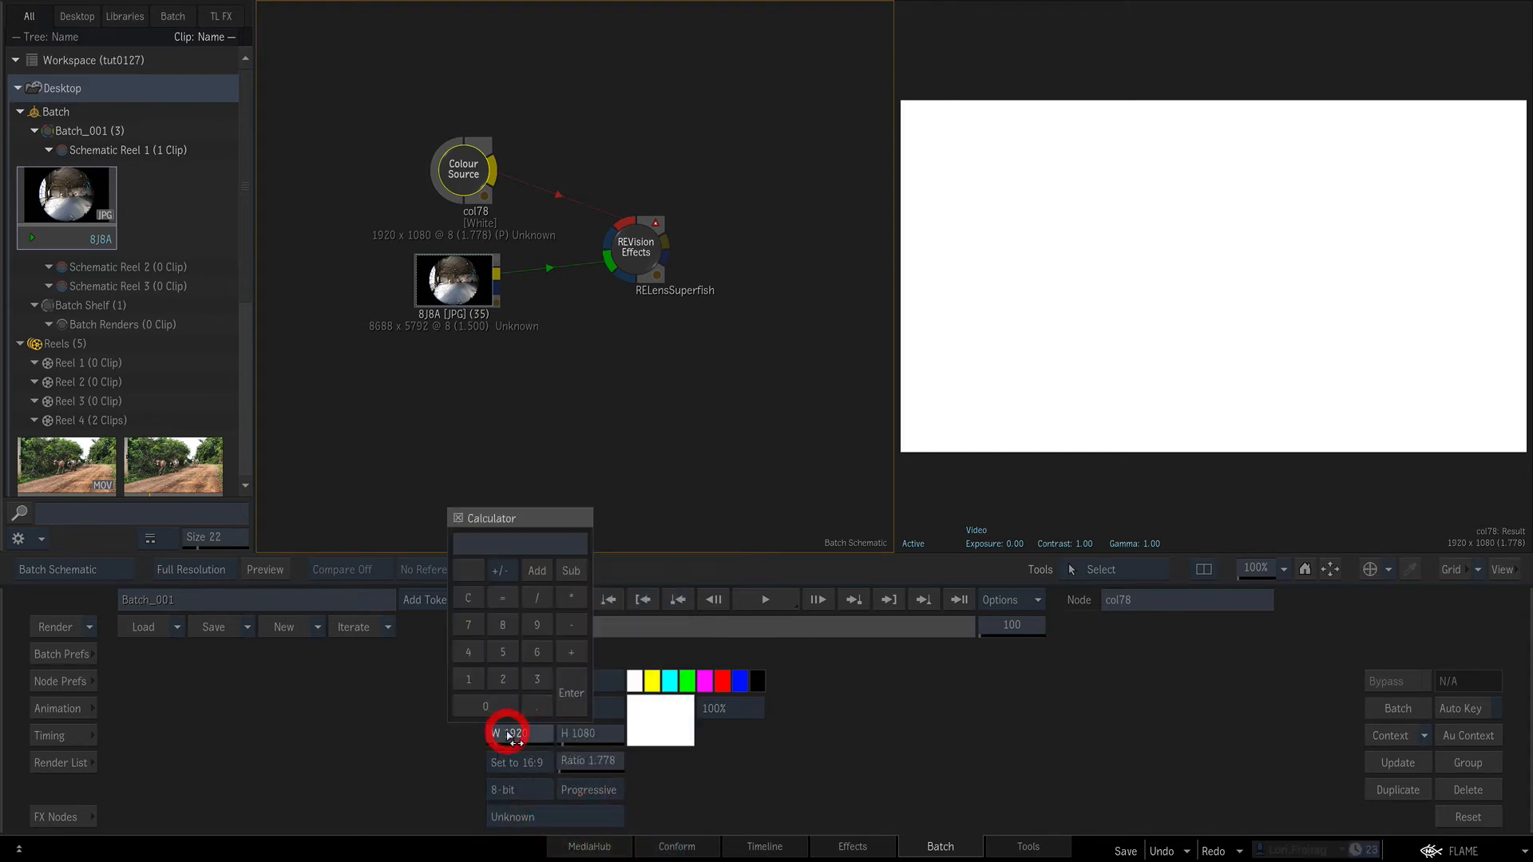
{"action": "left_click", "coordinate": [537, 653]}
{"action": "left_click", "coordinate": [502, 625]}
{"action": "left_click", "coordinate": [502, 626]}
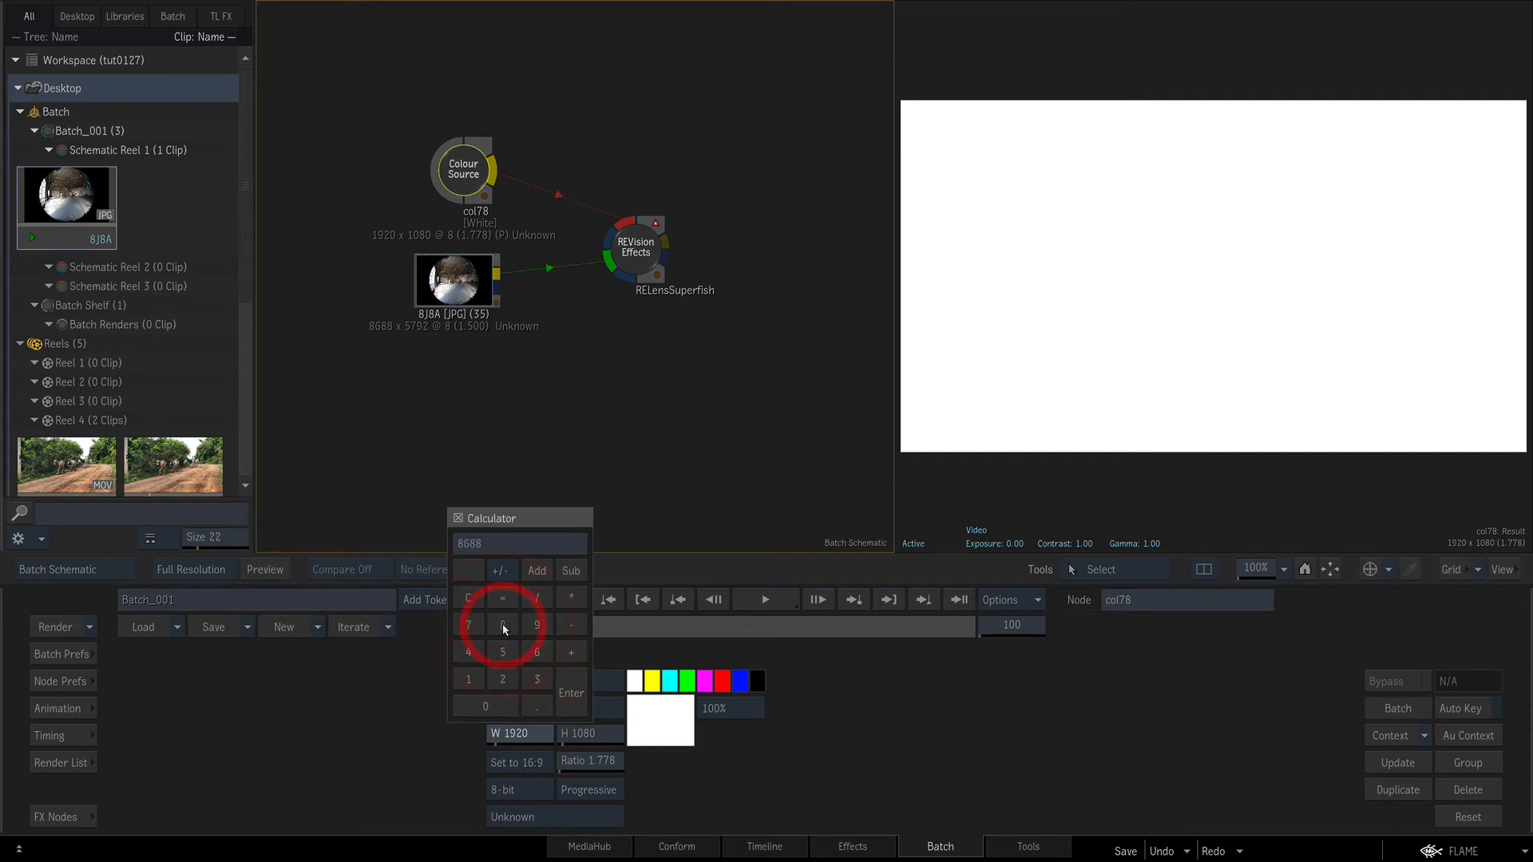
{"action": "left_click", "coordinate": [571, 692]}
Set the Colour Source node's height to 5792.
{"action": "left_click", "coordinate": [589, 733]}
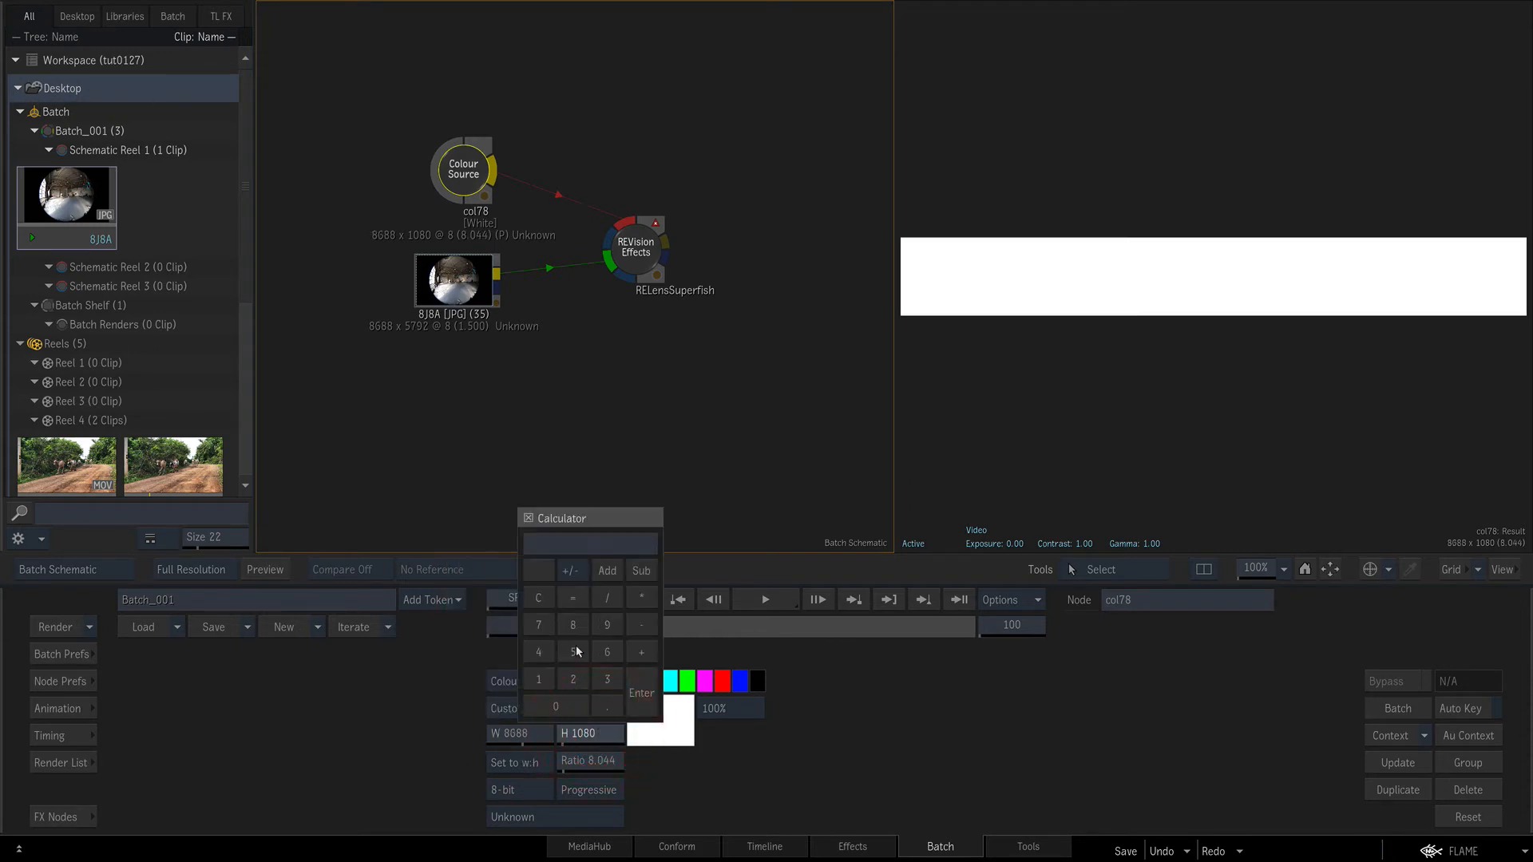
{"action": "left_click", "coordinate": [538, 625]}
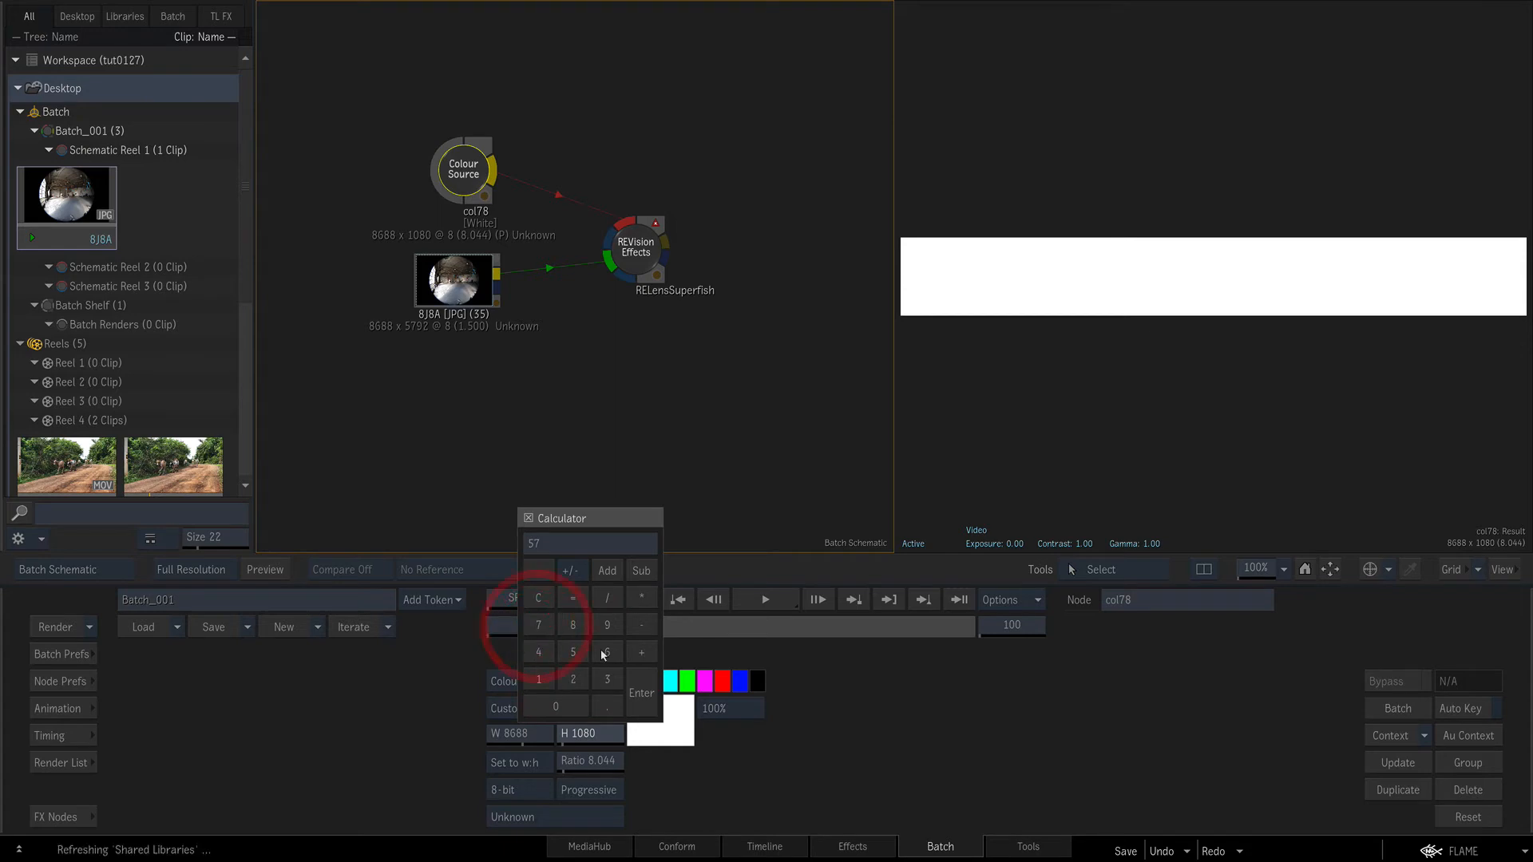
{"action": "left_click", "coordinate": [607, 625]}
{"action": "left_click", "coordinate": [572, 679]}
{"action": "left_click", "coordinate": [642, 701]}
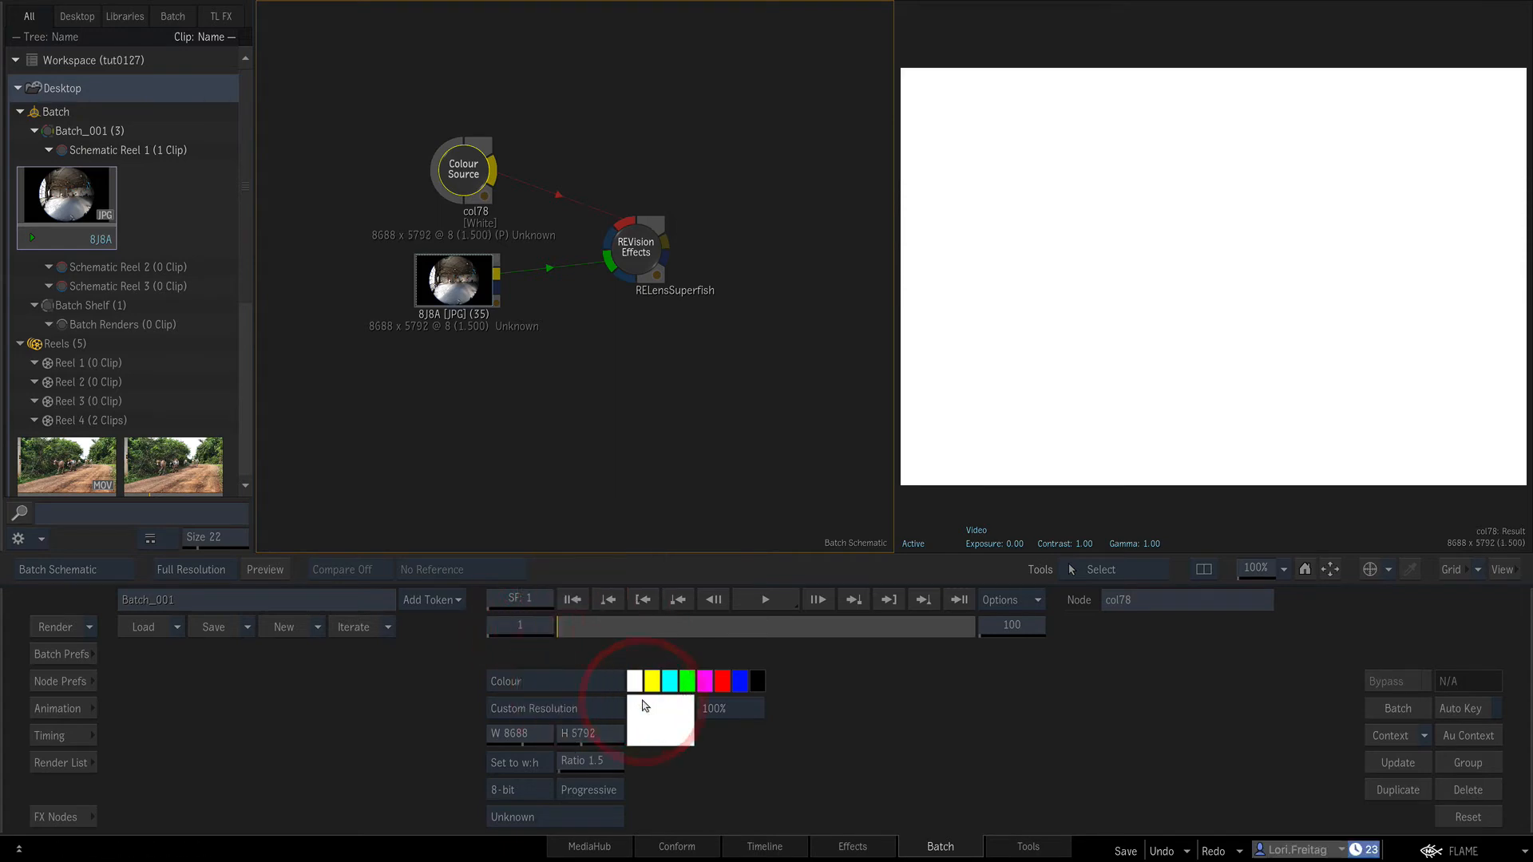
Show Set Circle Over Source in the RELensSuperfish view mode and set the source Radius to 0.33 to fit the fisheye circle.
{"action": "left_click", "coordinate": [644, 257]}
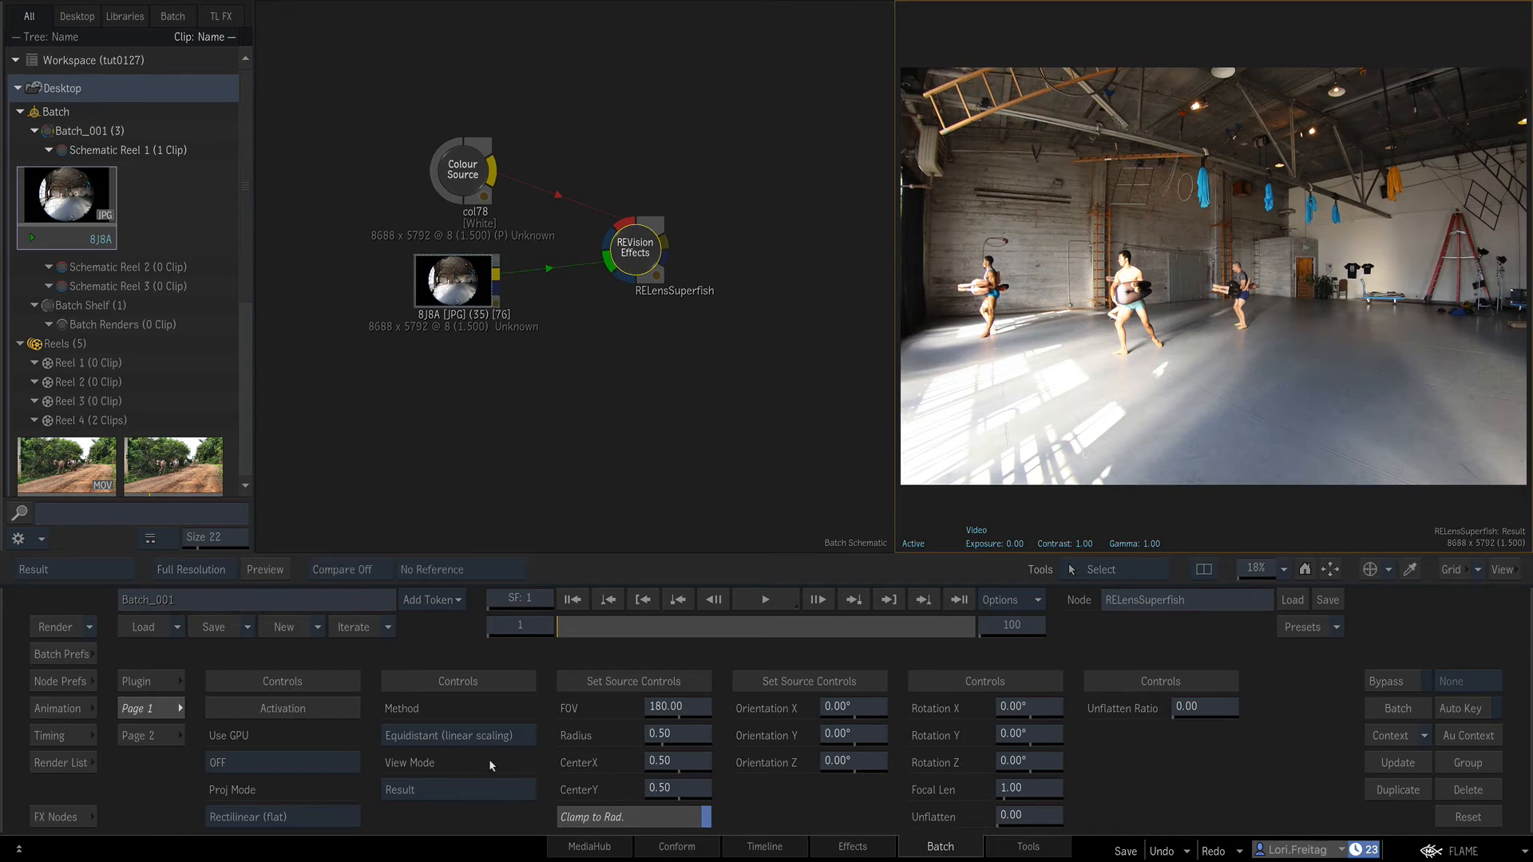
{"action": "left_click", "coordinate": [467, 789]}
{"action": "left_click", "coordinate": [469, 769]}
{"action": "left_click", "coordinate": [683, 730]}
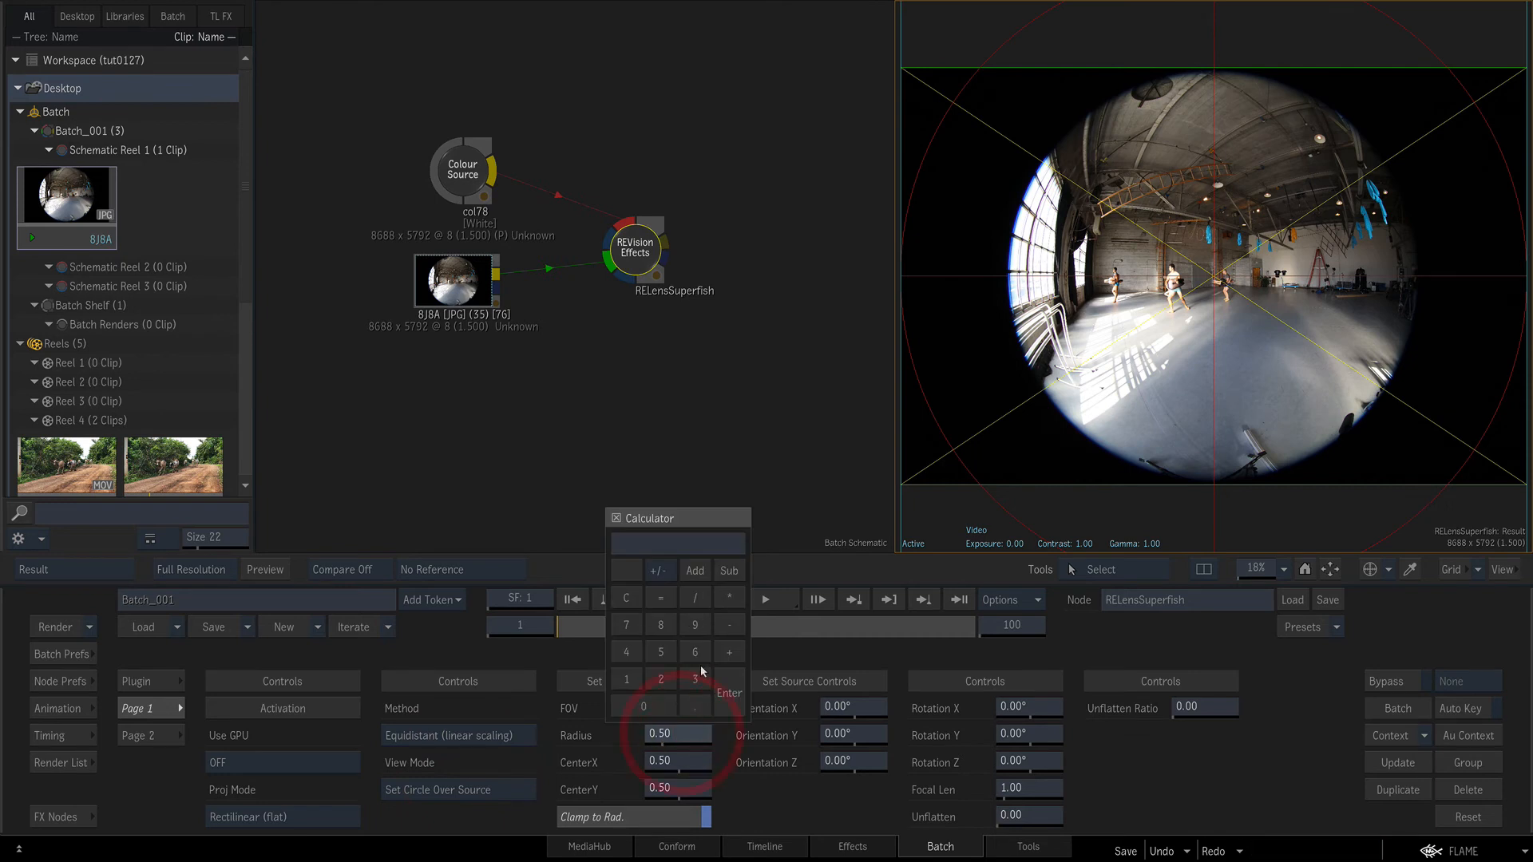
{"action": "left_click", "coordinate": [726, 693]}
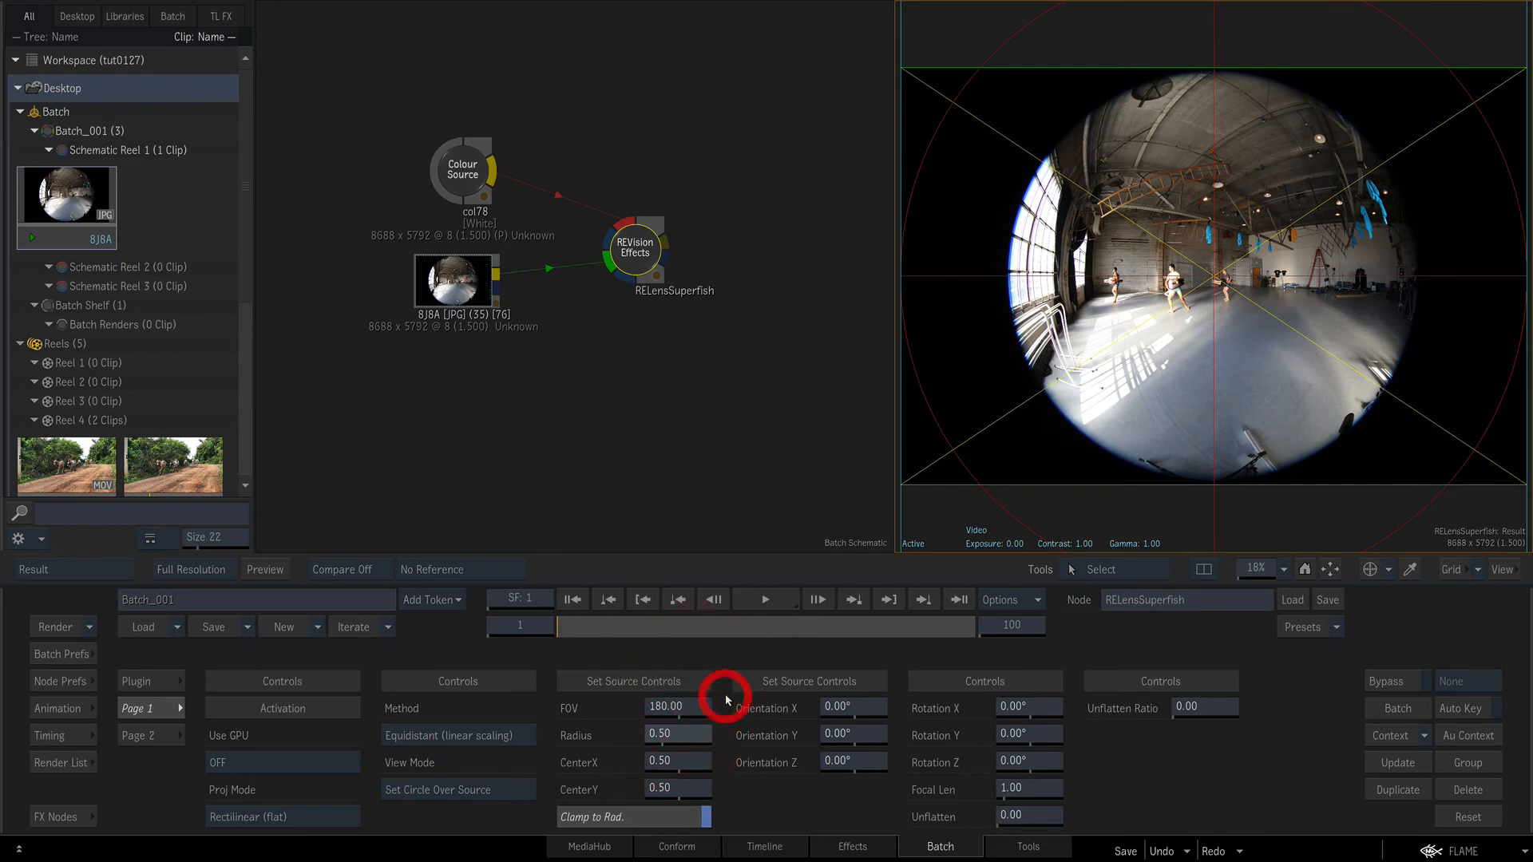
Set the RELensSuperfish lens Method to Equisolid.
{"action": "left_click", "coordinate": [472, 733]}
{"action": "left_click", "coordinate": [462, 756]}
Switch the batch display from full resolution to Proxy and set RELensSuperfish's Rotation Y to 15°.
{"action": "left_click", "coordinate": [191, 570]}
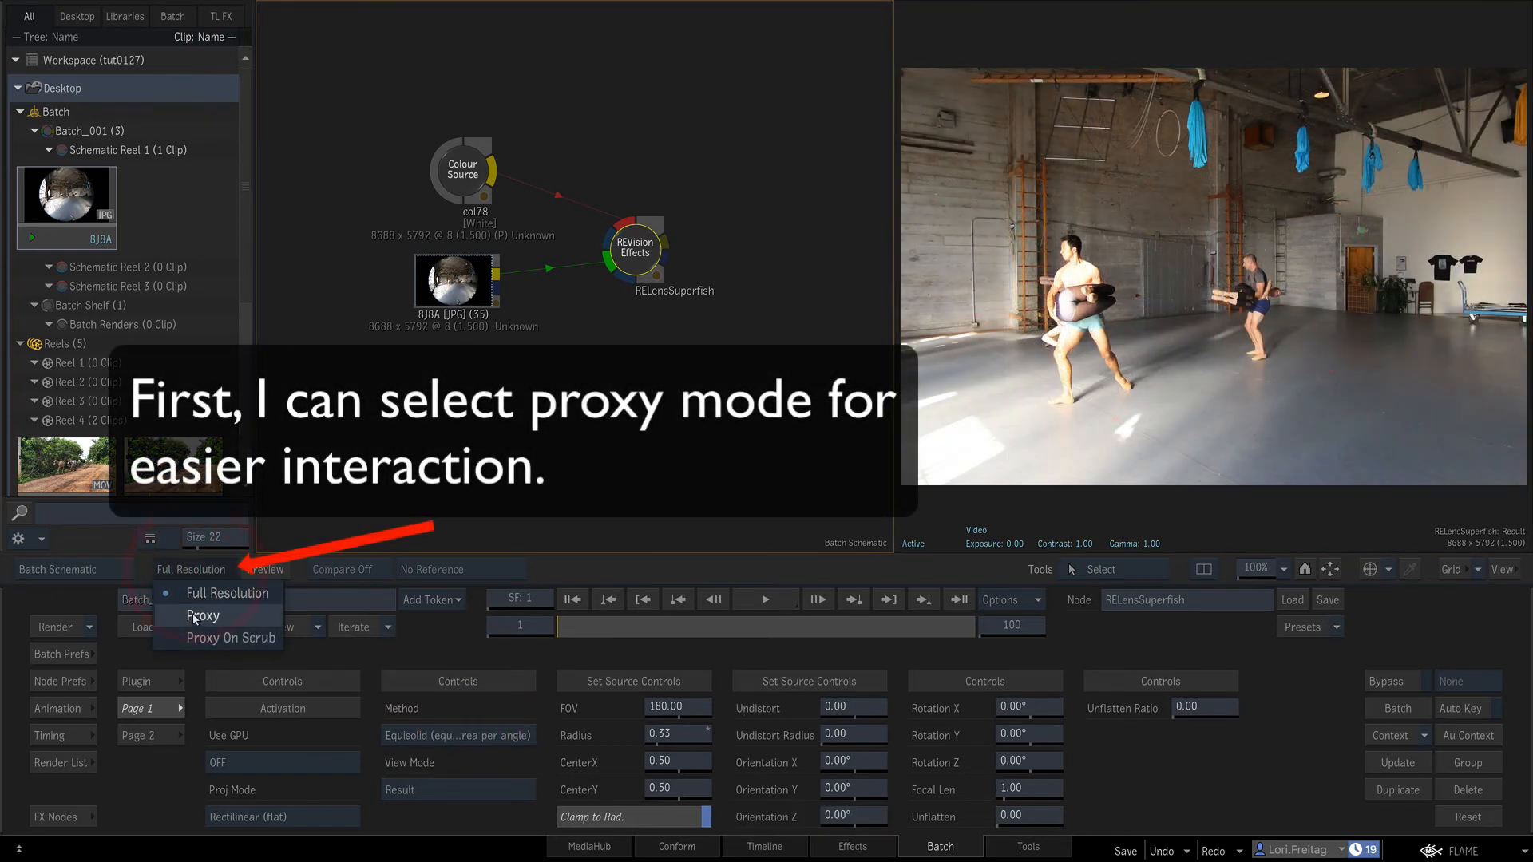
{"action": "left_click", "coordinate": [194, 619]}
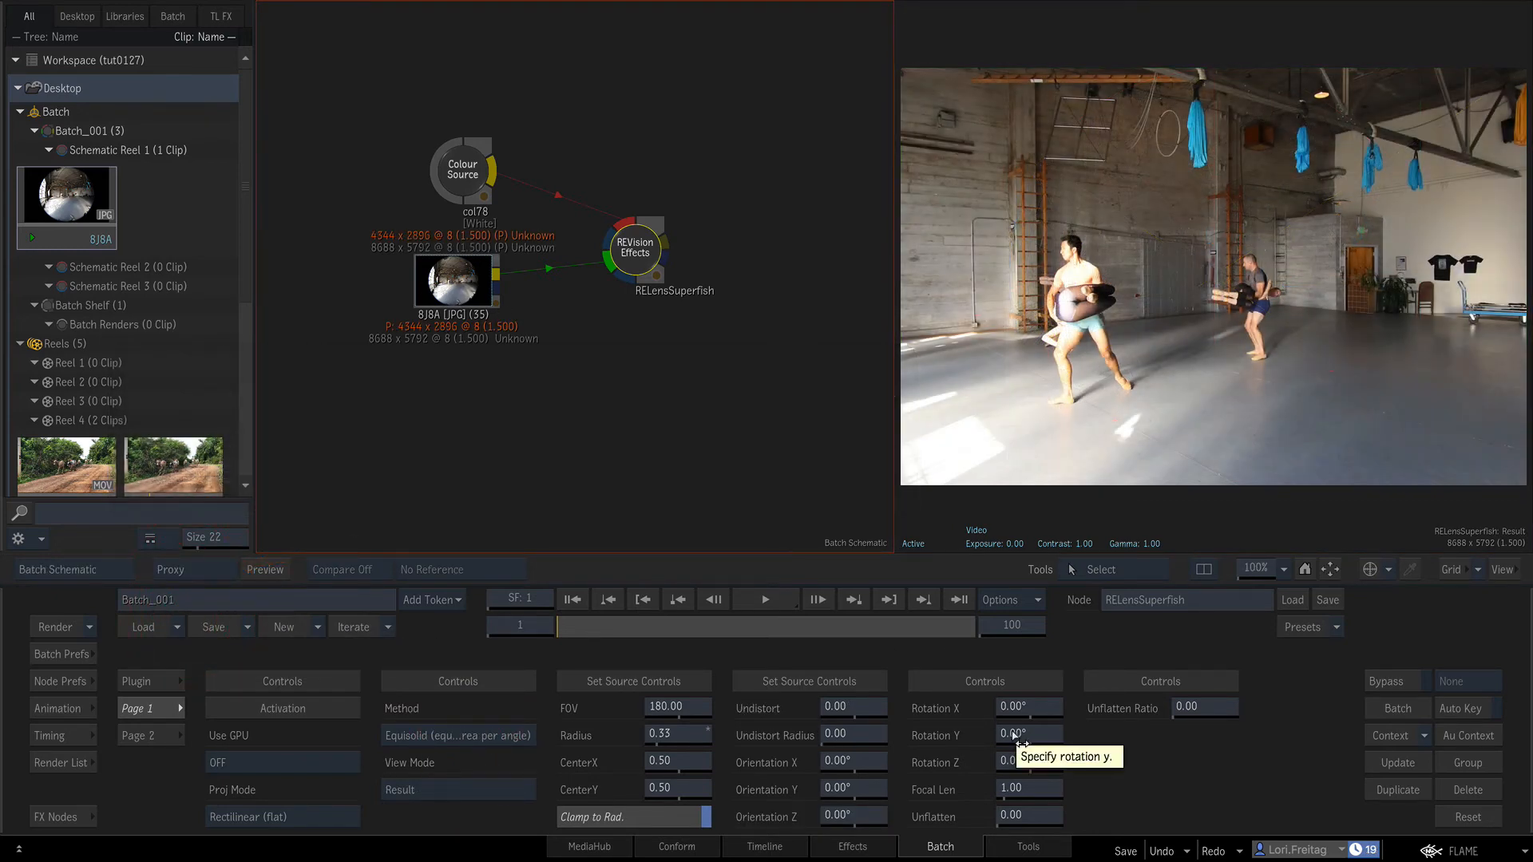
{"action": "left_click_drag", "start_coordinate": [1012, 736], "coordinate": [1062, 742]}
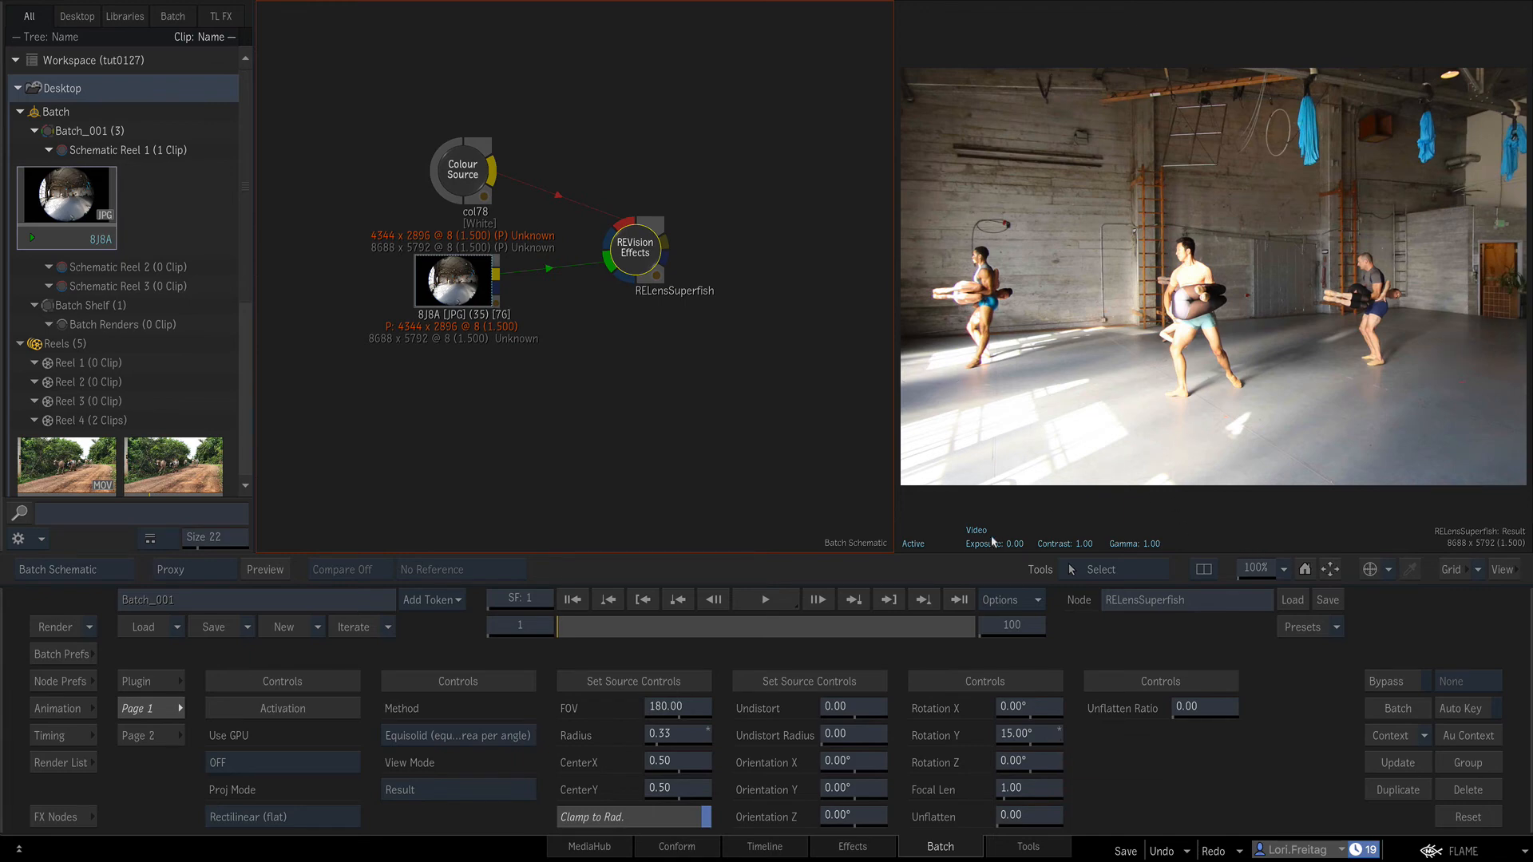
Add a Resize node beside RELensSuperfish in the batch schematic and connect the RELensSuperfish result to its front input.
{"action": "left_click", "coordinate": [56, 816]}
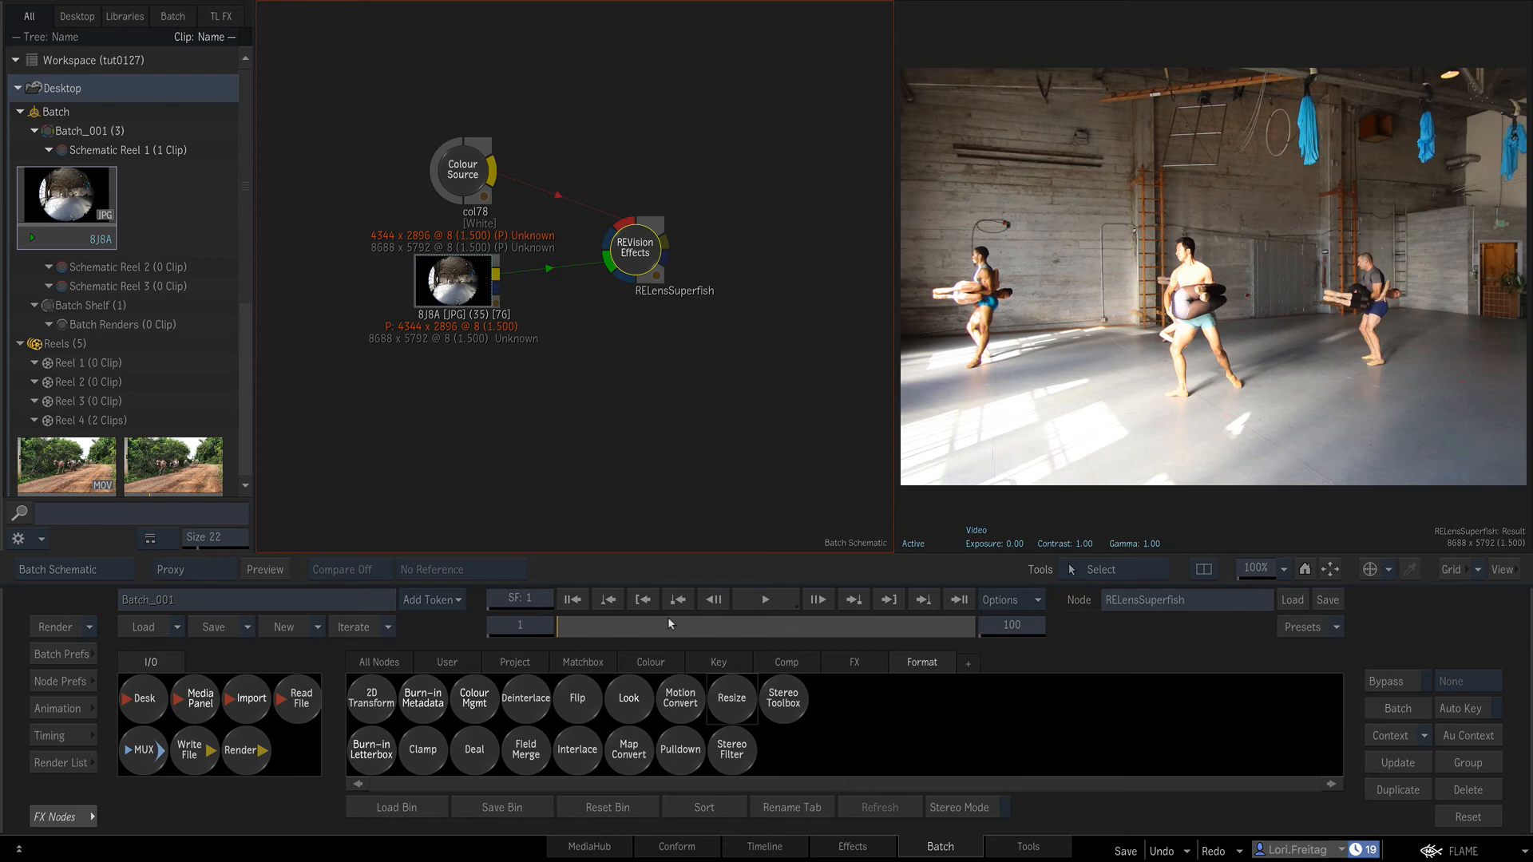
{"action": "left_click_drag", "start_coordinate": [731, 701], "coordinate": [765, 254]}
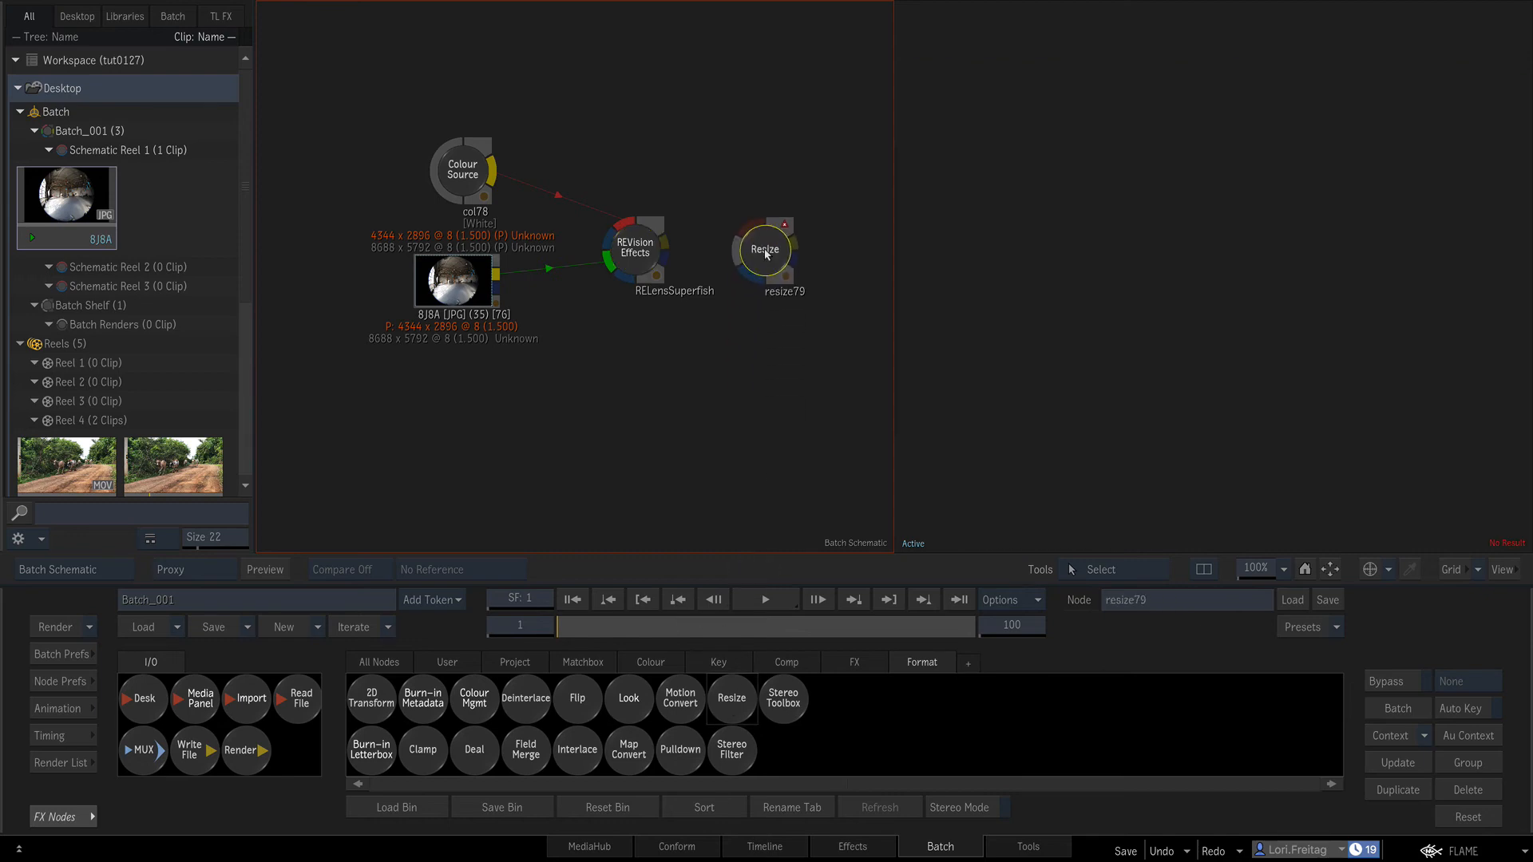
{"action": "left_click", "coordinate": [765, 254]}
{"action": "left_click_drag", "start_coordinate": [662, 242], "coordinate": [751, 230]}
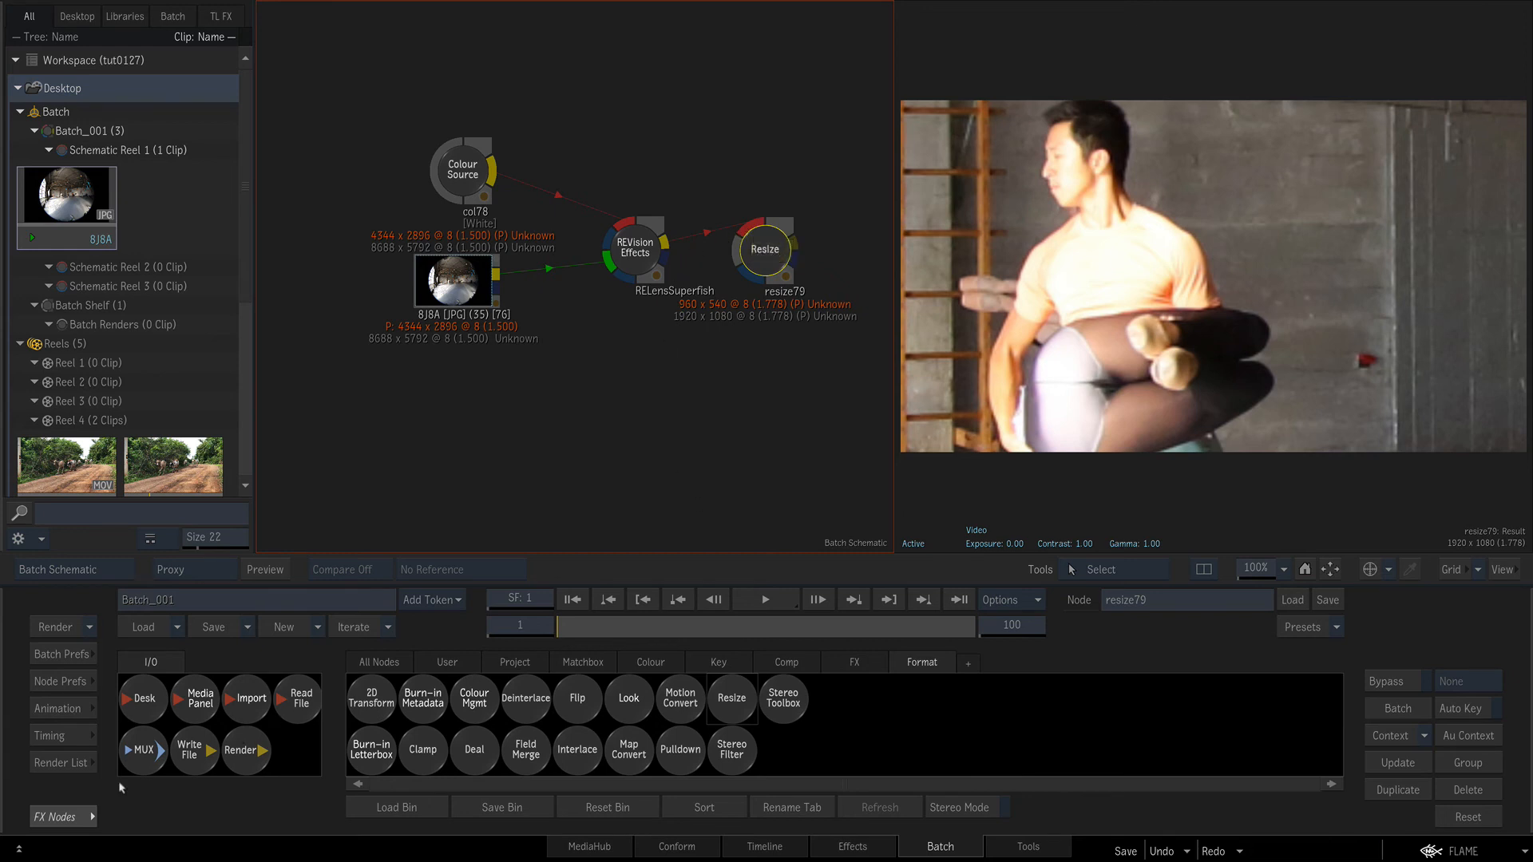
Try the Fill resizing mode on the Resize node's HD 1080 16:9 output and settle on Crop Edges.
{"action": "left_click", "coordinate": [764, 255]}
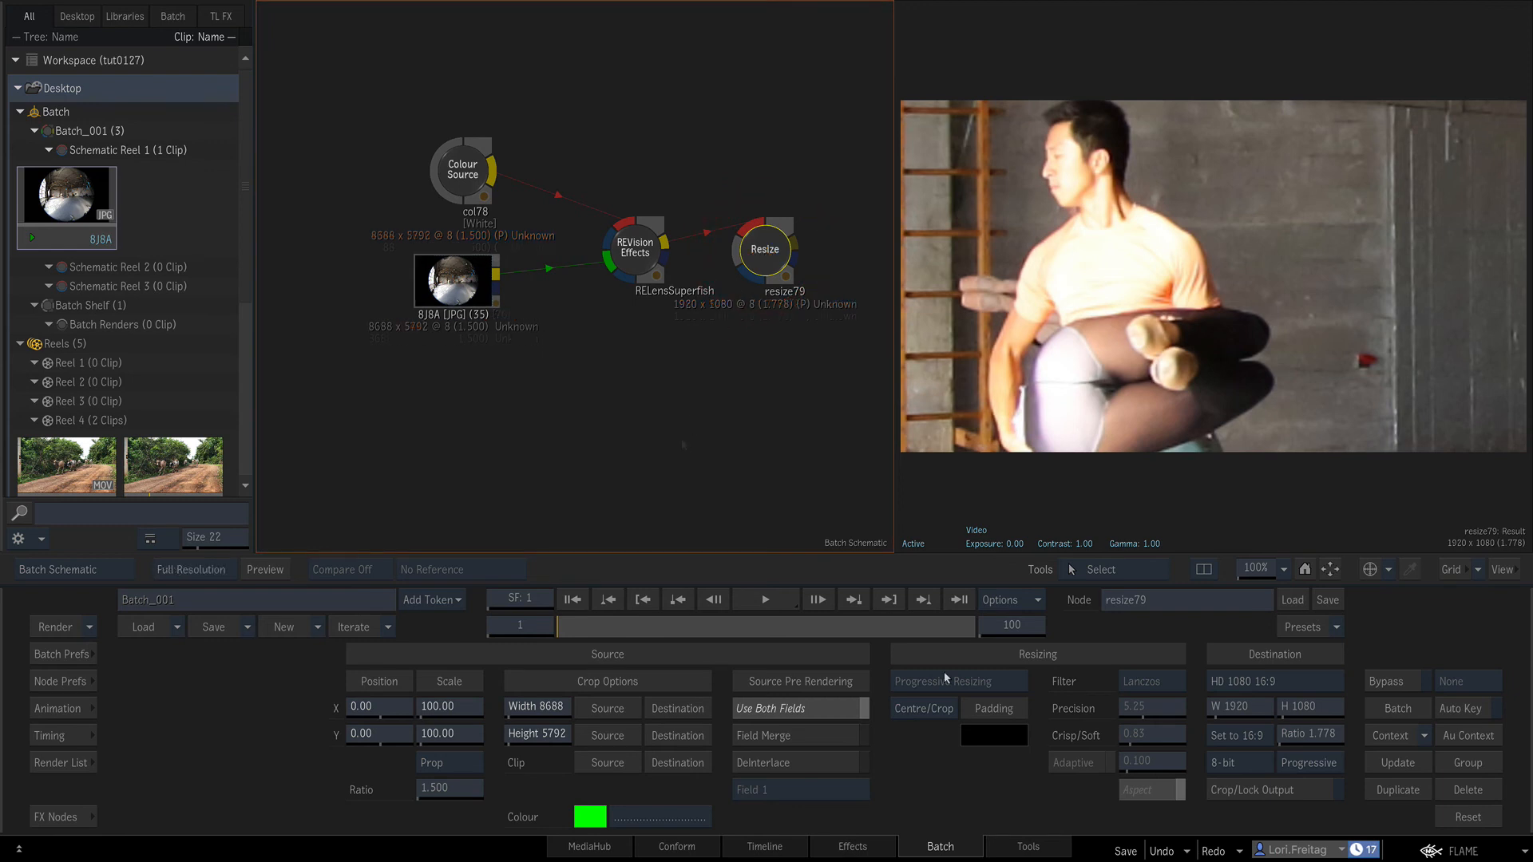
{"action": "left_click", "coordinate": [925, 710]}
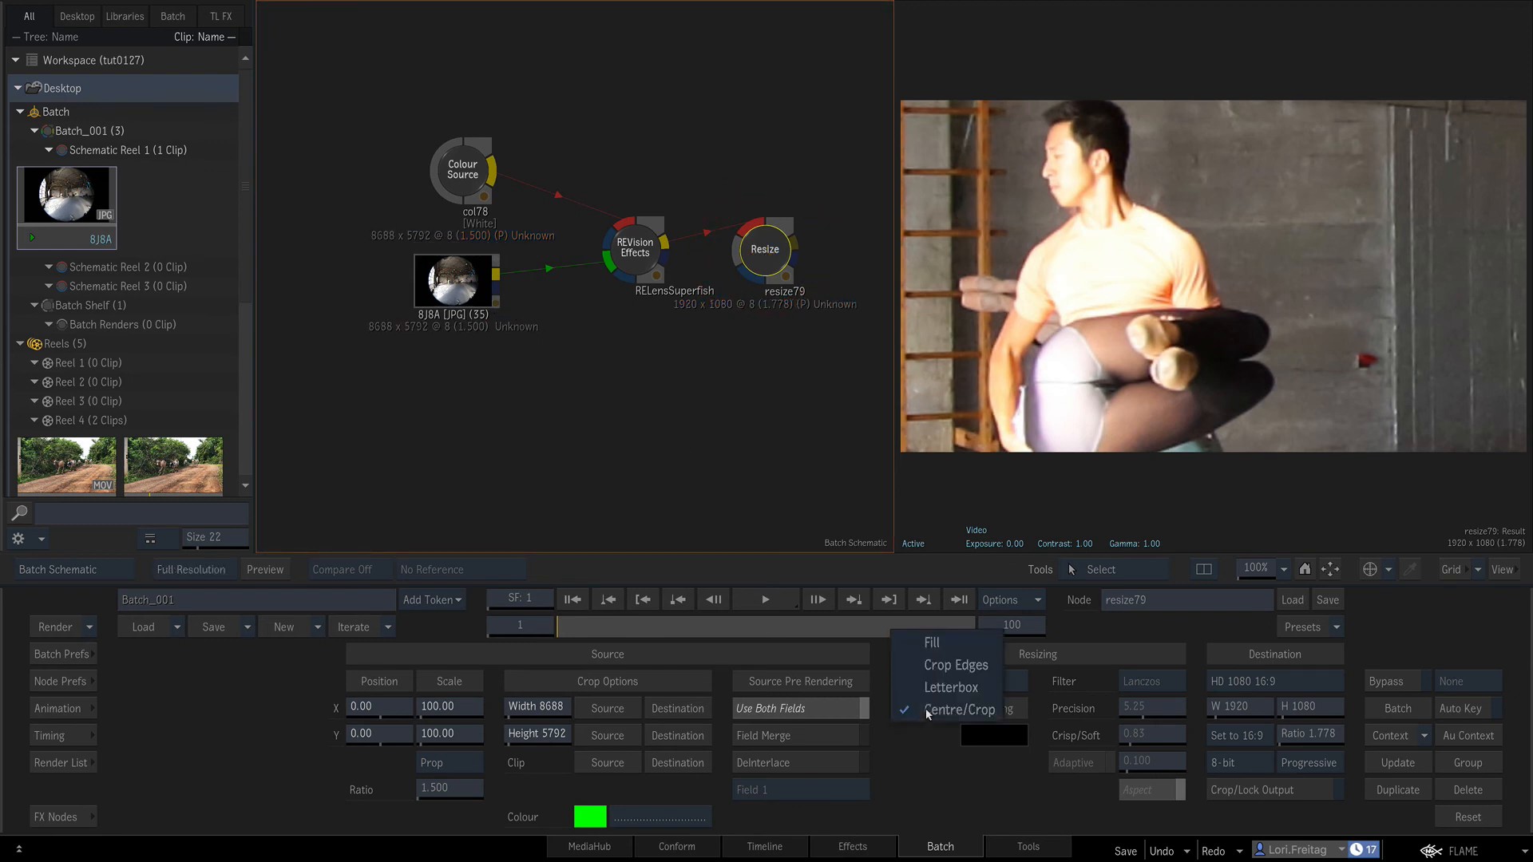
{"action": "left_click", "coordinate": [932, 643]}
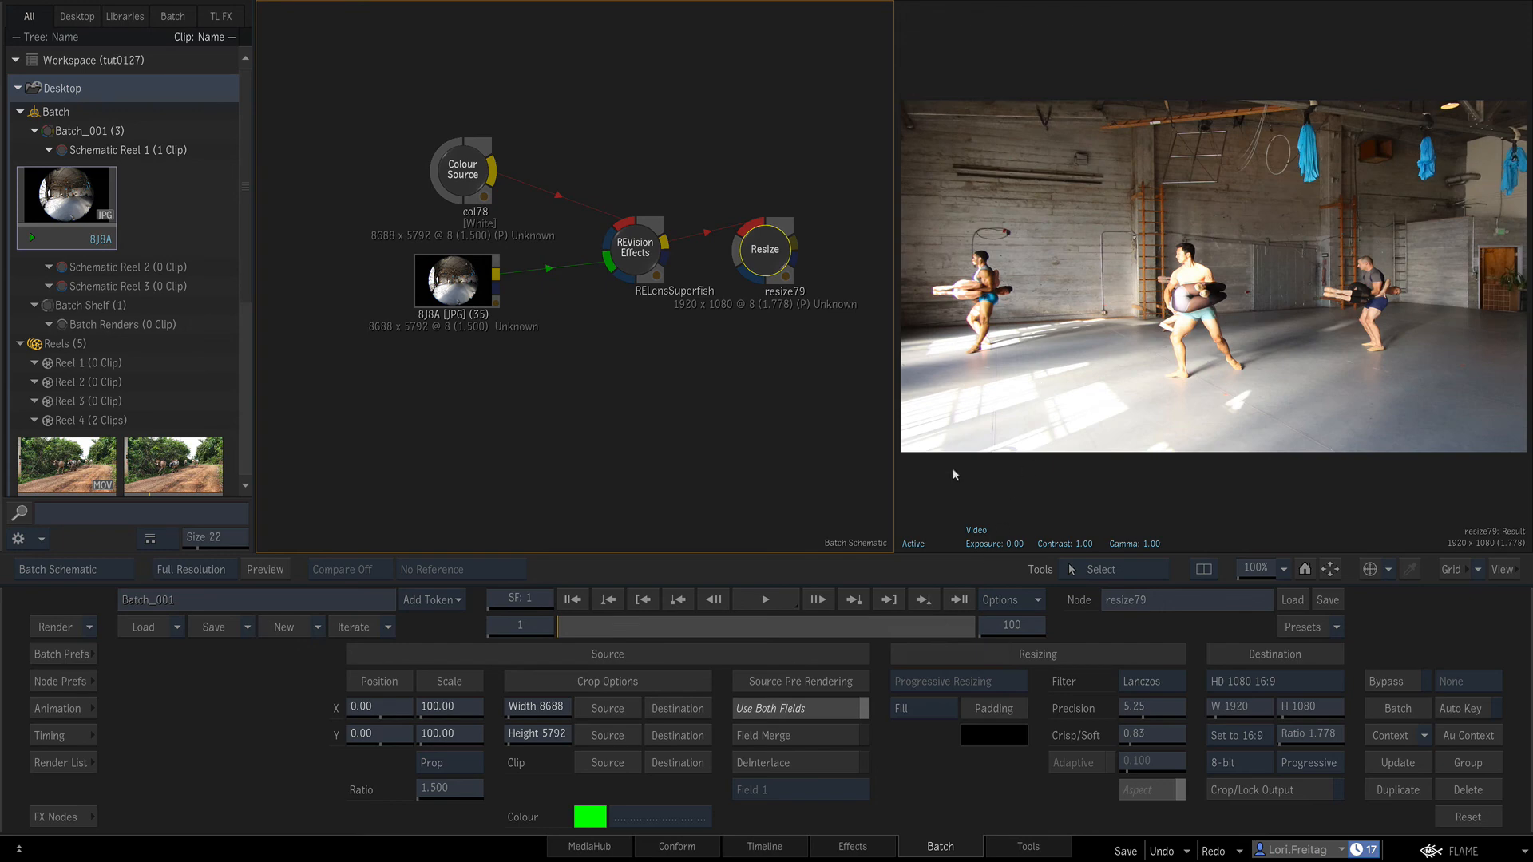
{"action": "left_click", "coordinate": [921, 713]}
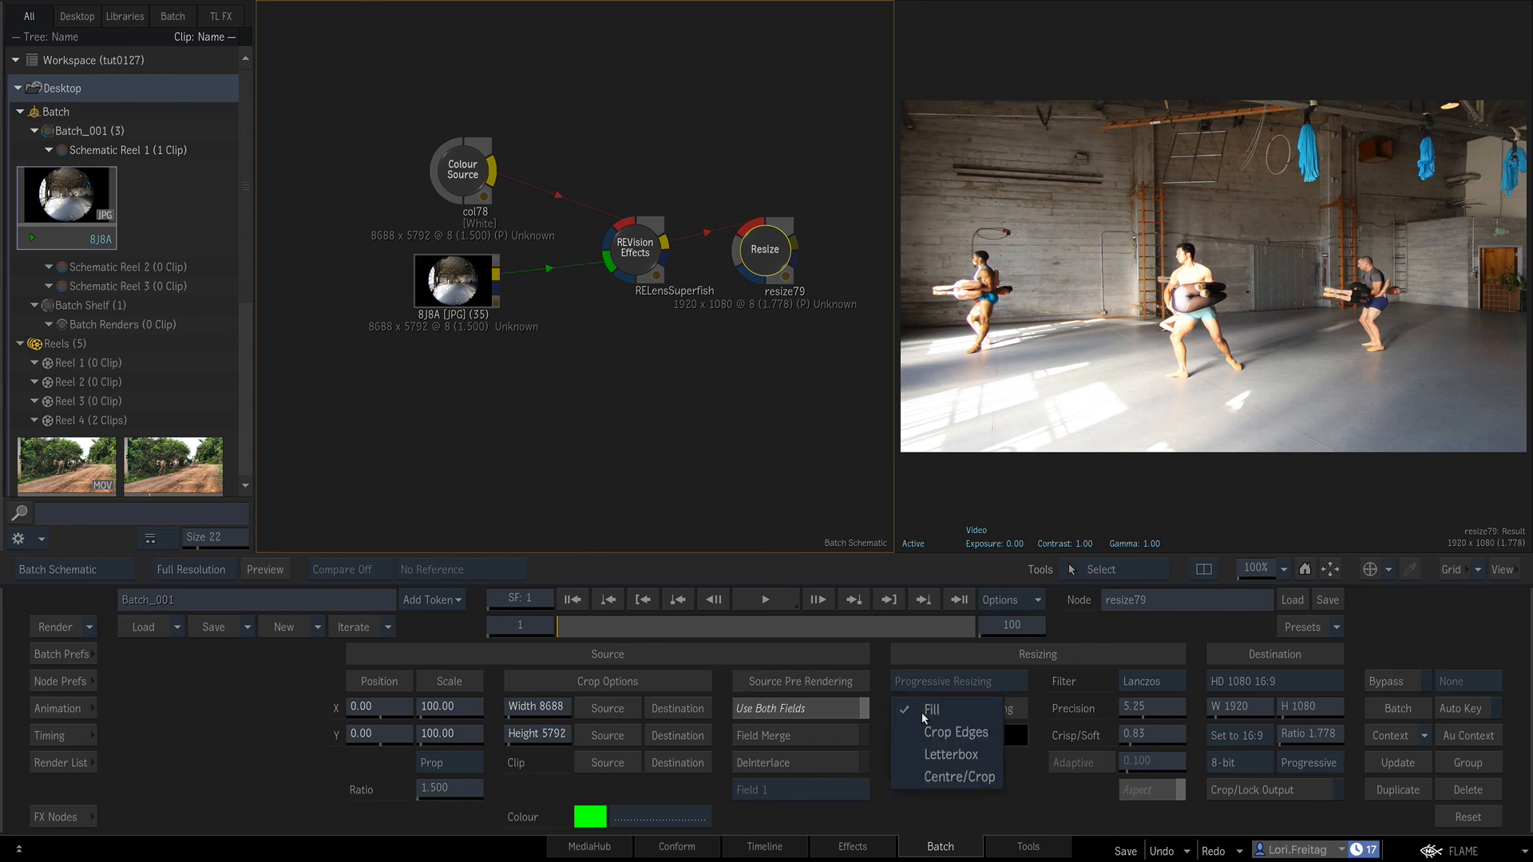
{"action": "left_click", "coordinate": [927, 731]}
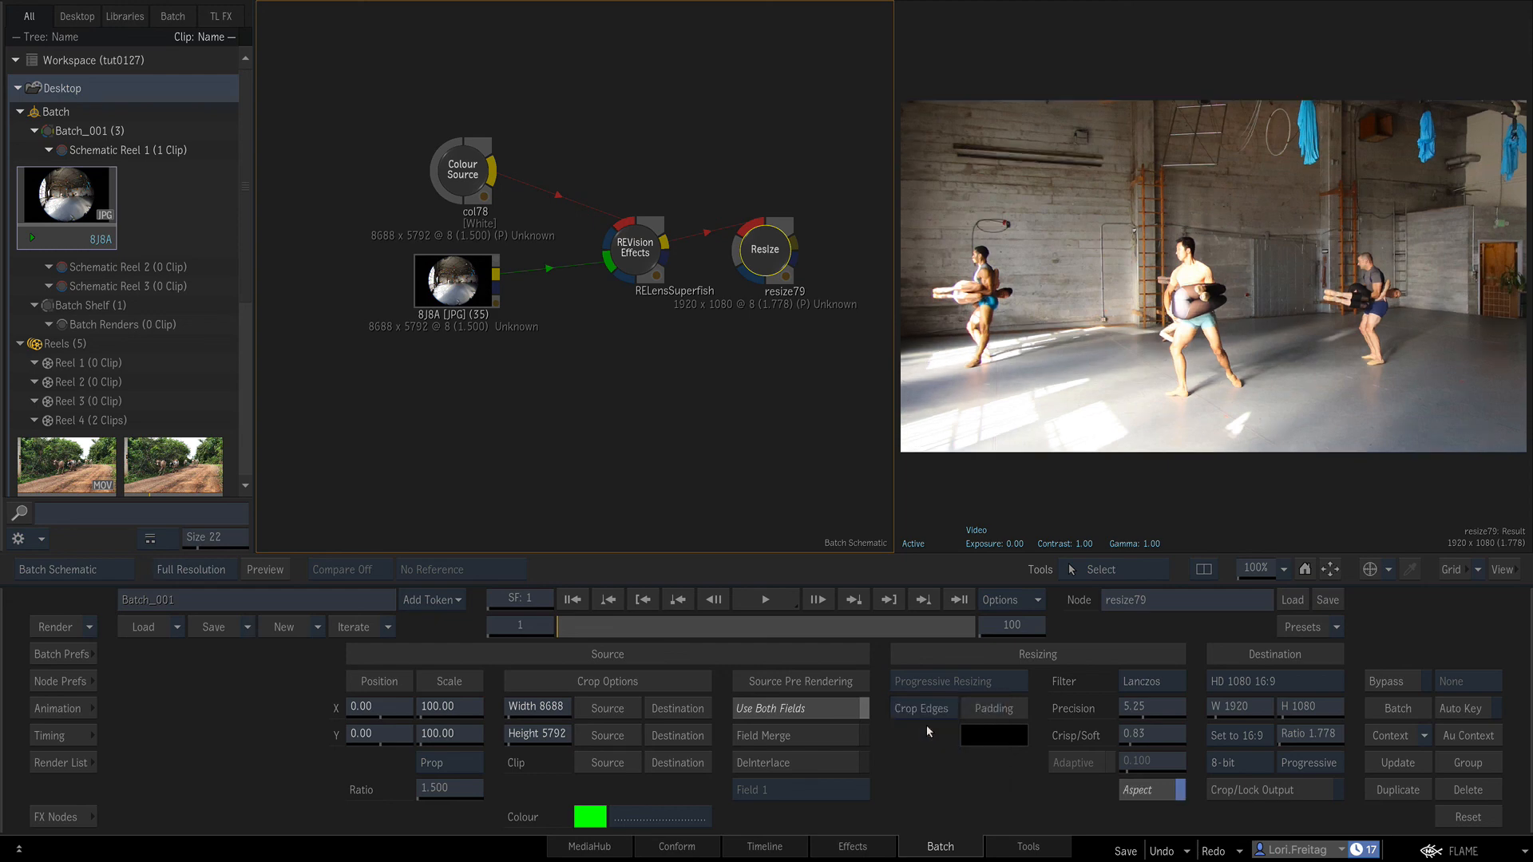